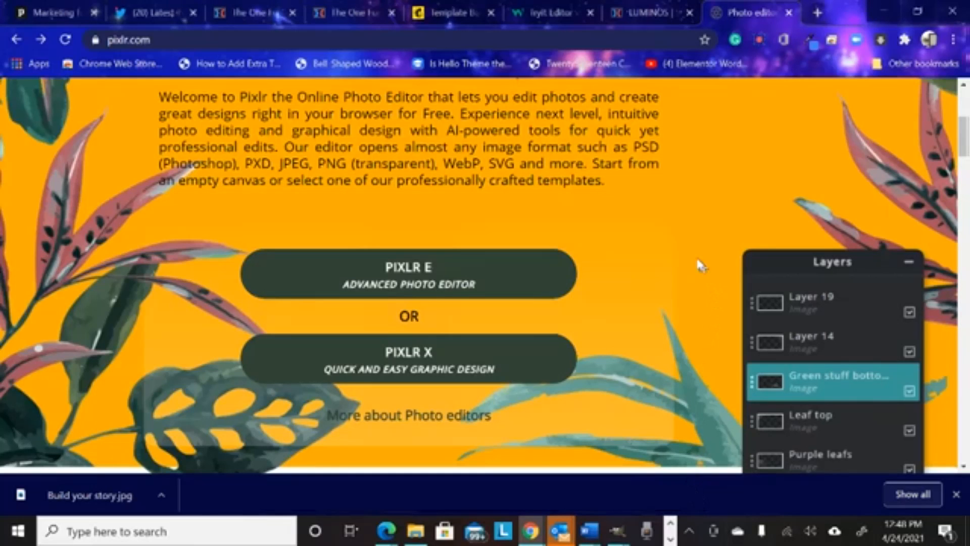
# Scroll the pixlr.com page and launch the PIXLR E Advanced Photo Editor.
pyautogui.scroll(3, 684, 248)
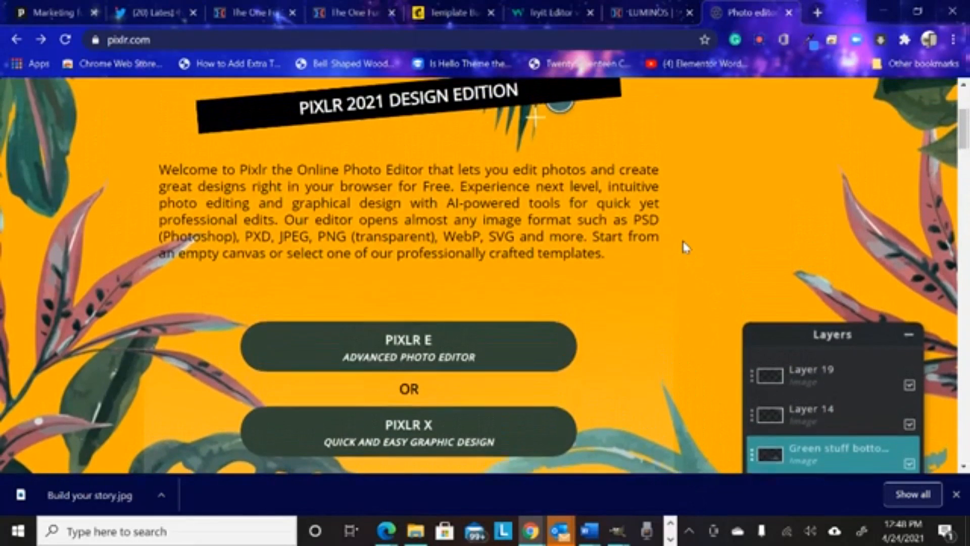
pyautogui.scroll(2, 685, 248)
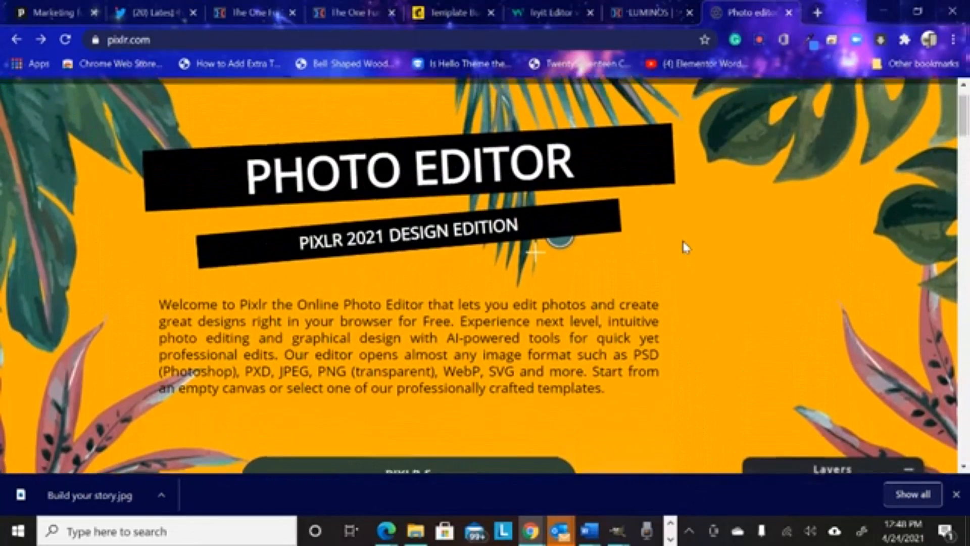
pyautogui.scroll(1, 684, 247)
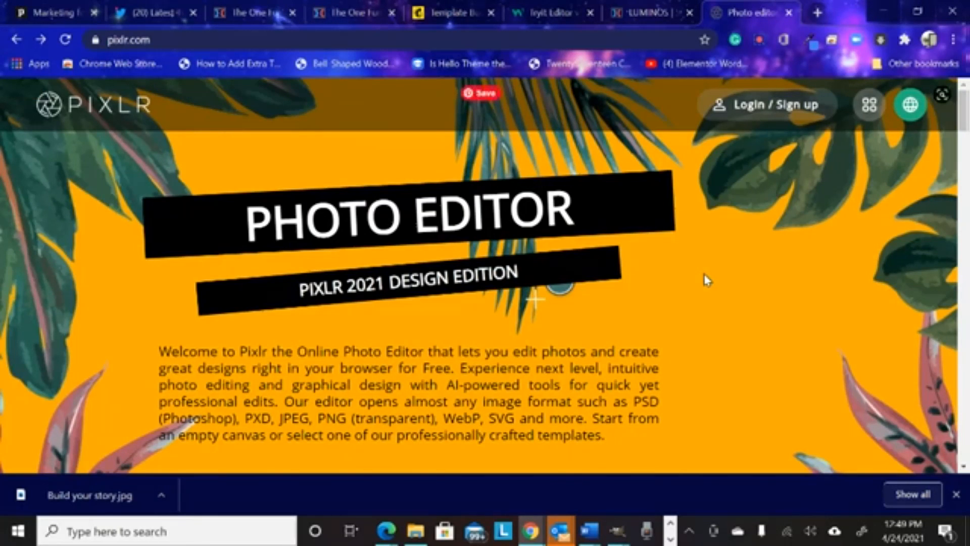
pyautogui.scroll(-5, 707, 280)
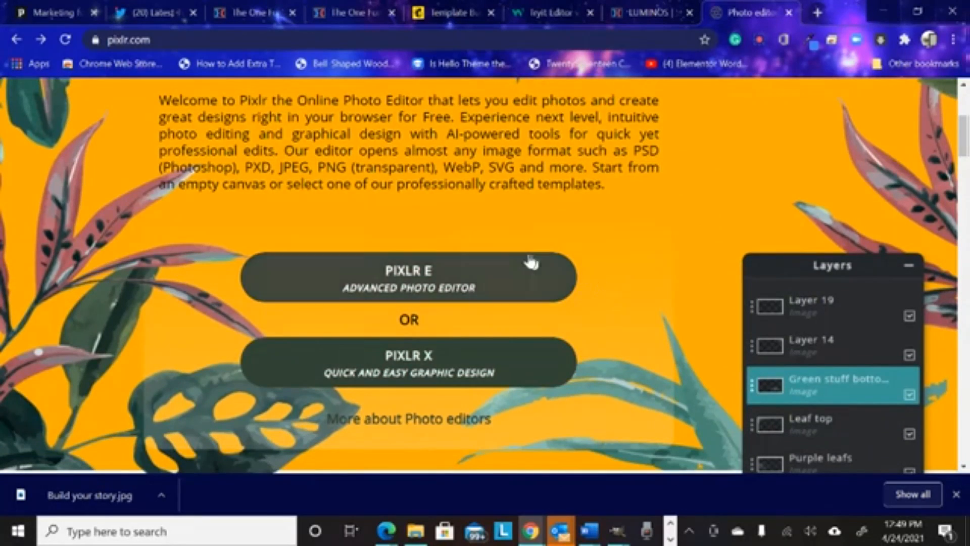
pyautogui.click(422, 280)
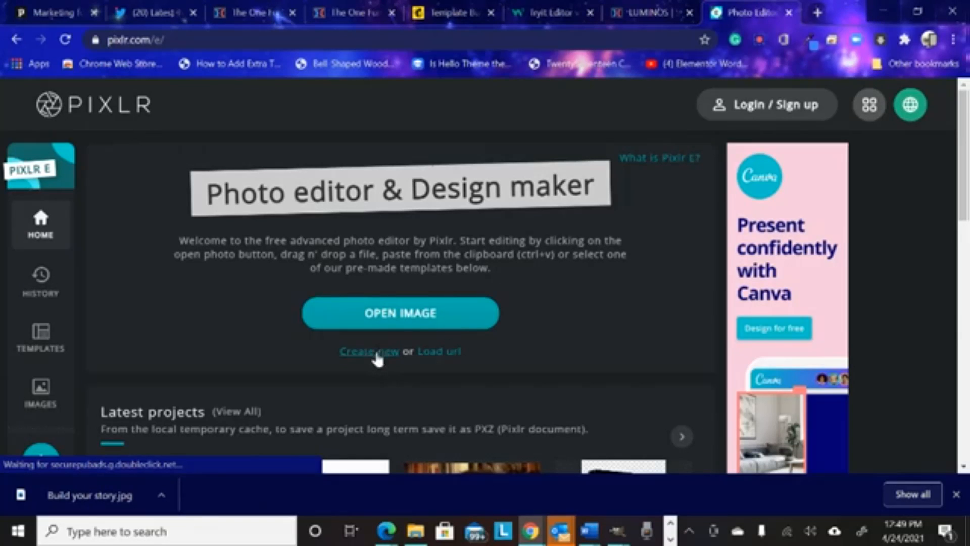
# Start a new canvas and name it 'Build Your Plot Your Way'.
pyautogui.click(377, 354)
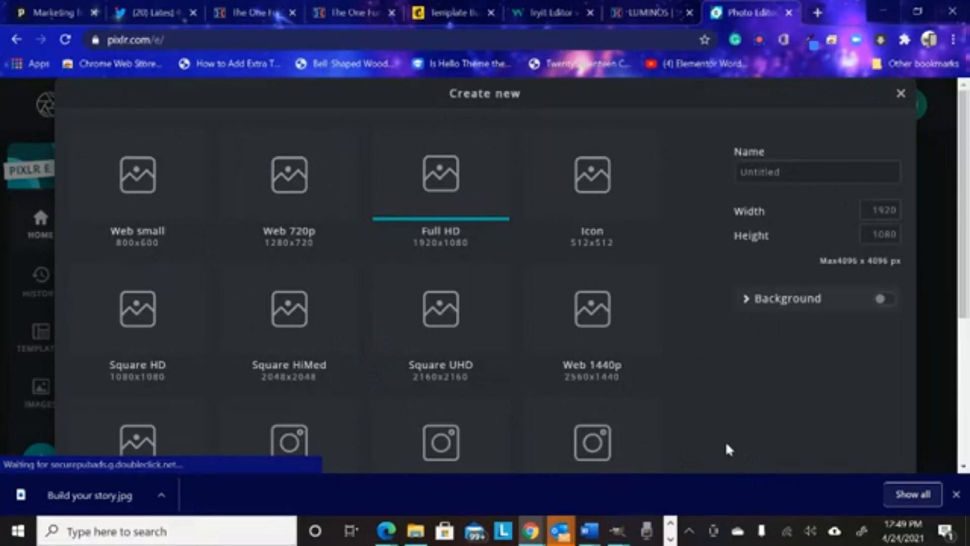
pyautogui.click(891, 208)
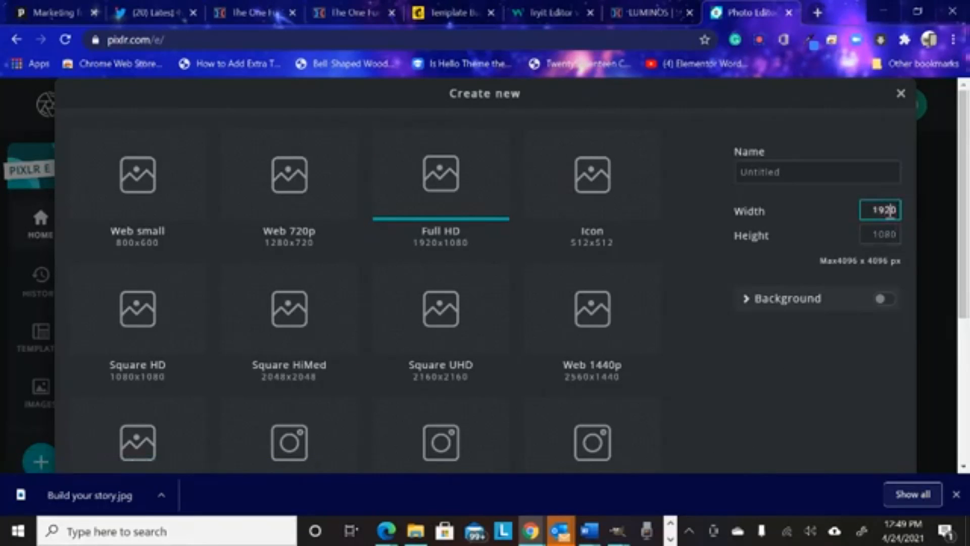
pyautogui.doubleClick(885, 210)
pyautogui.click(812, 171)
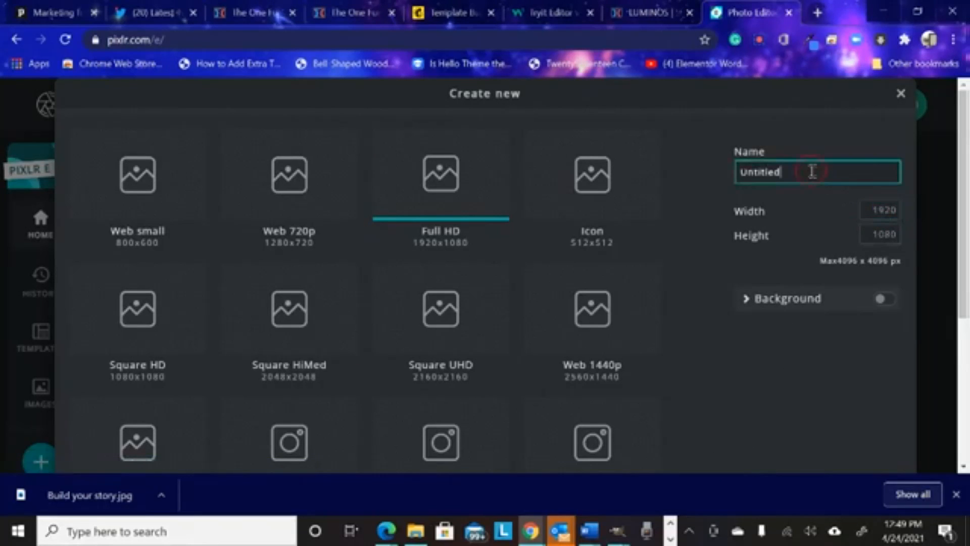
pyautogui.press('BackSpace')
pyautogui.press('BackSpace')
pyautogui.press('BackSpace')
pyautogui.press('BackSpace')
pyautogui.press('BackSpace')
pyautogui.press('BackSpace')
pyautogui.press('BackSpace')
pyautogui.press('BackSpace')
pyautogui.write('B')
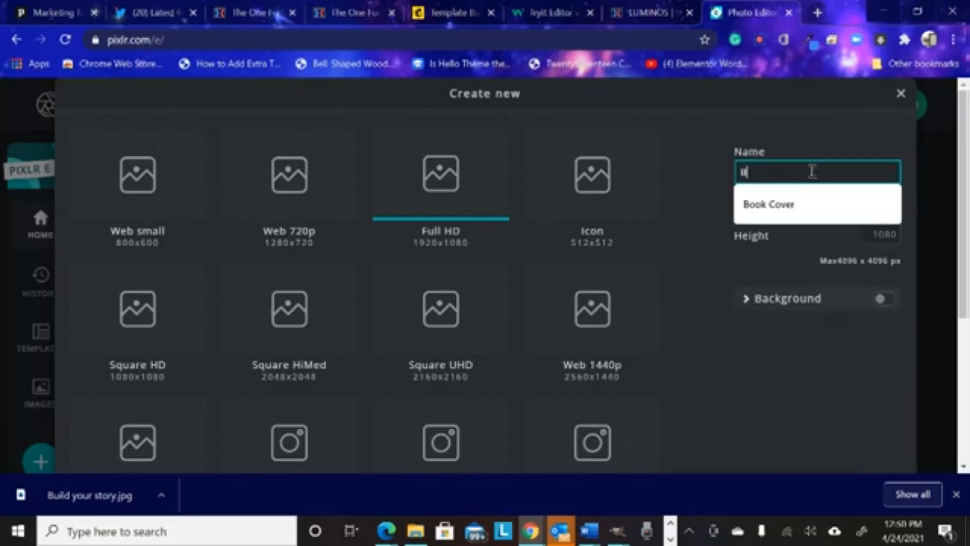
pyautogui.write('l')
pyautogui.press('BackSpace')
pyautogui.write('uild ')
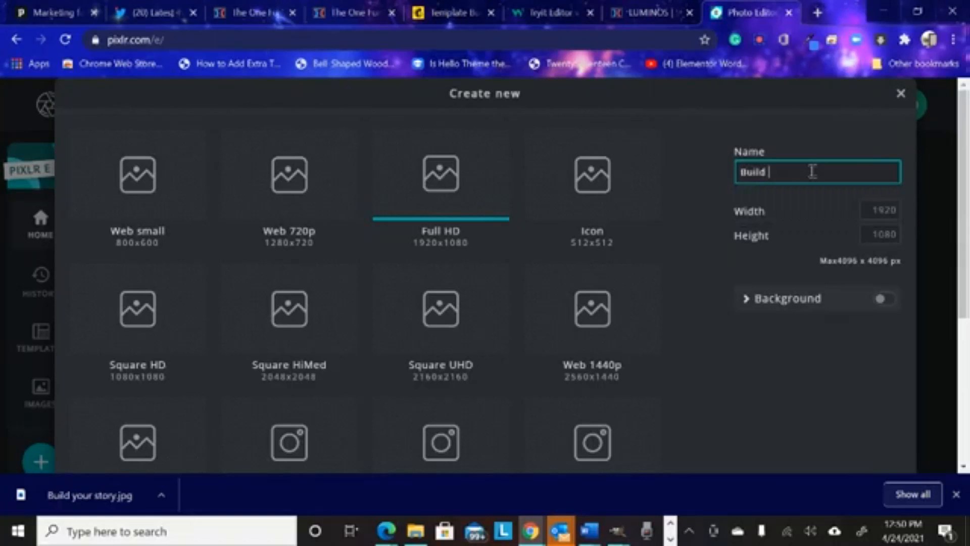
pyautogui.write('Your Plot Your Way')
# Set the canvas width to 2500 and height to 4500.
pyautogui.click(888, 211)
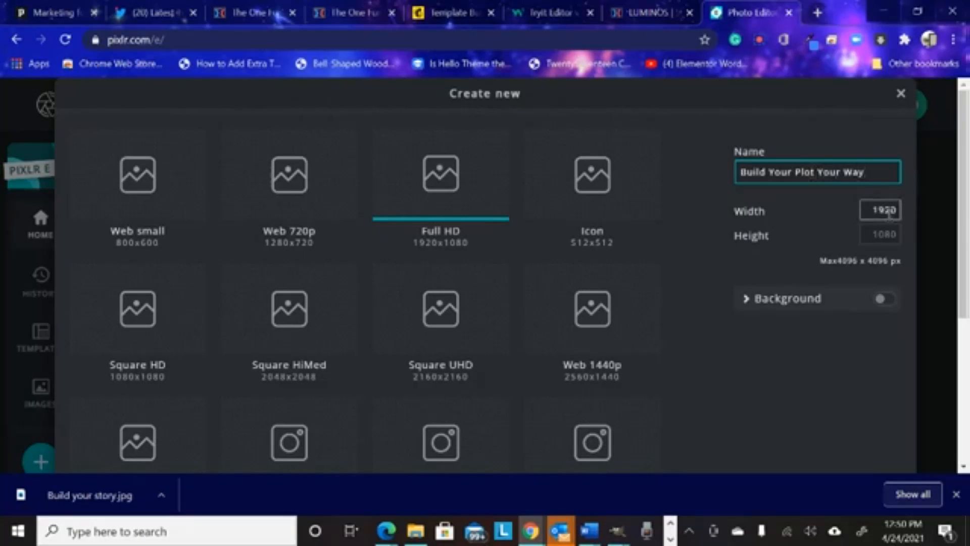
pyautogui.click(892, 209)
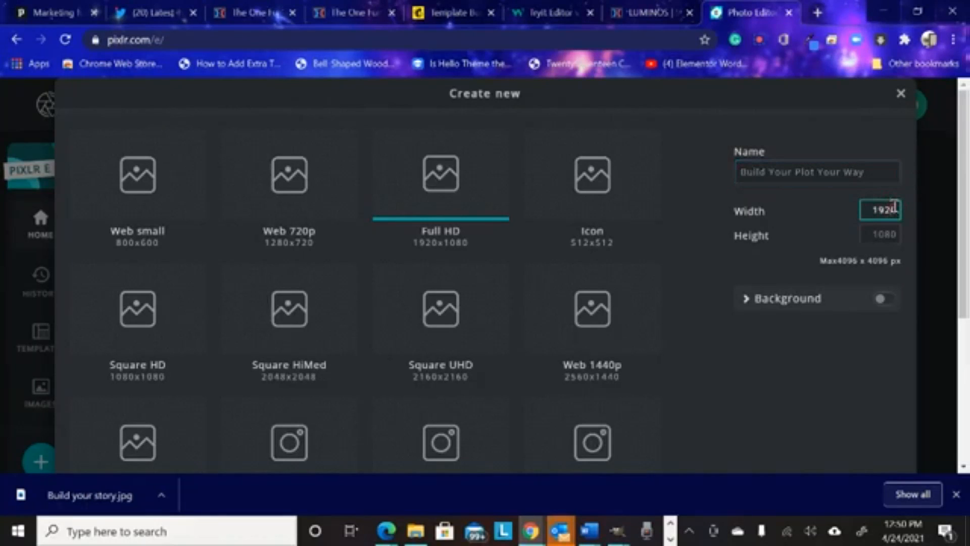
pyautogui.doubleClick(894, 208)
pyautogui.write('256')
pyautogui.write('00')
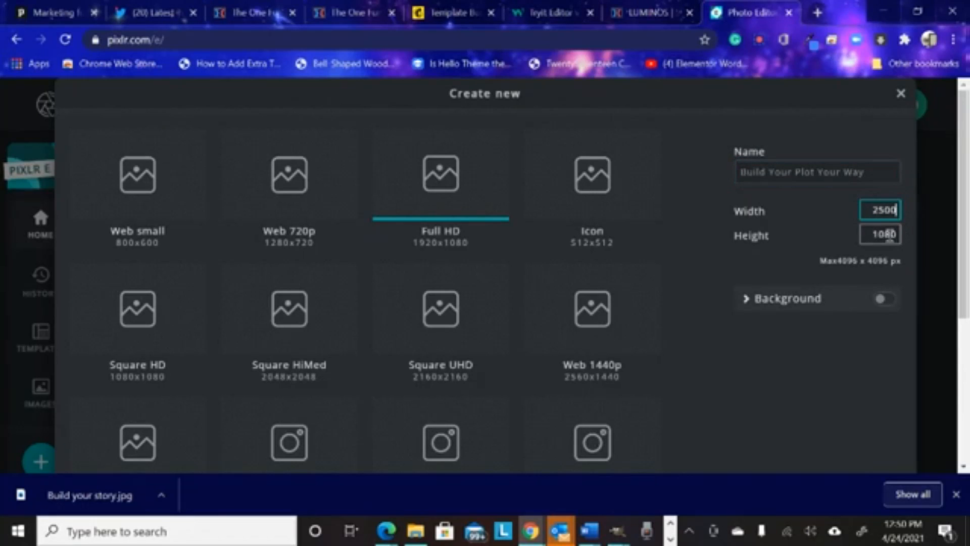
pyautogui.doubleClick(890, 235)
pyautogui.write('4500')
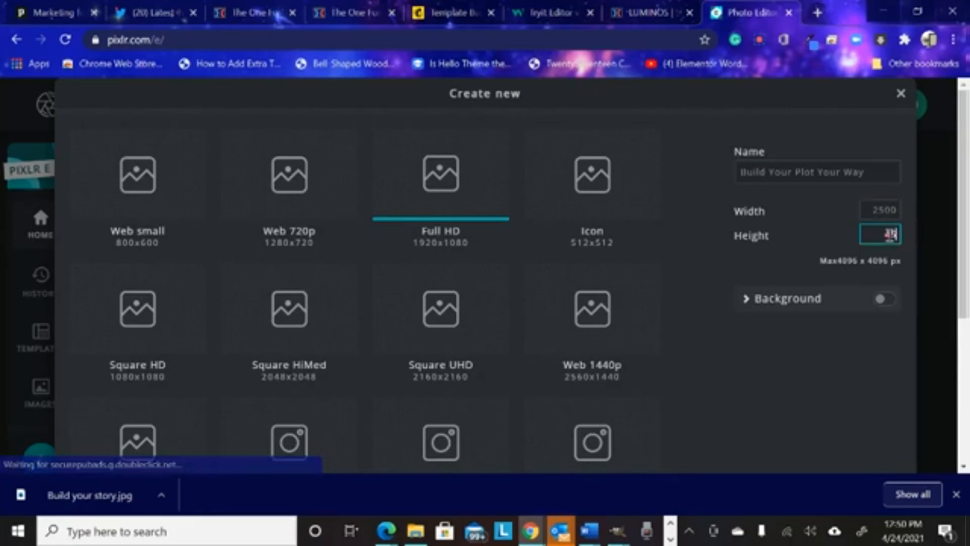
# Turn on a solid background and make it dark grey #242222.
pyautogui.click(864, 330)
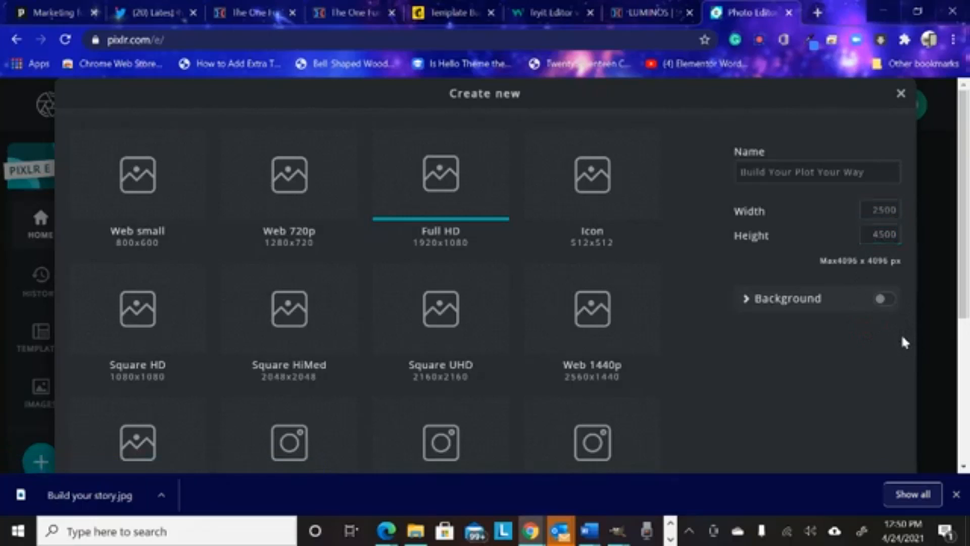
pyautogui.click(885, 303)
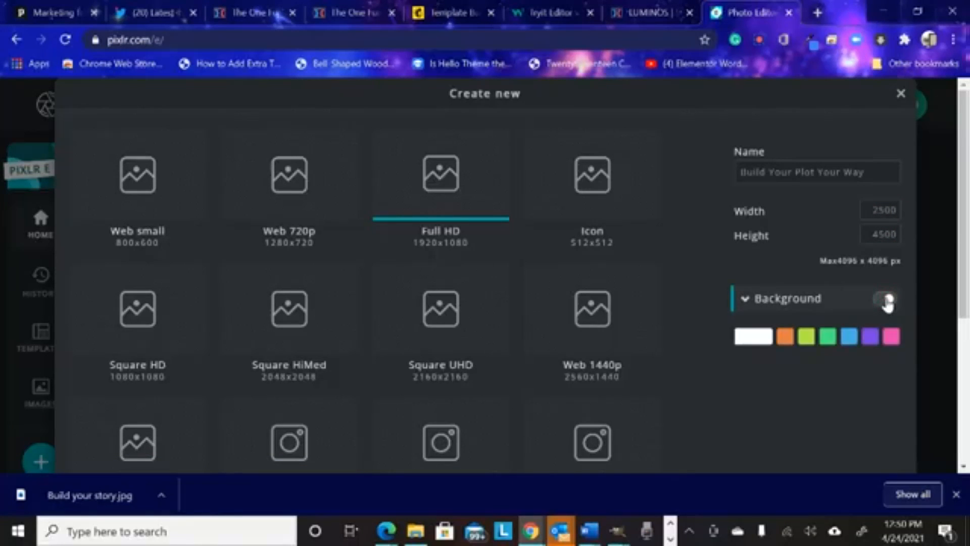
pyautogui.click(885, 302)
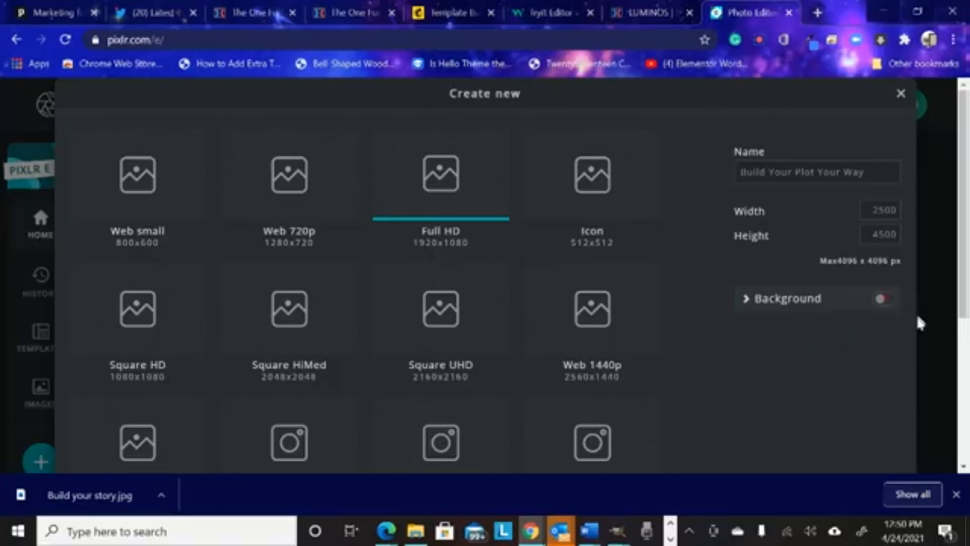
pyautogui.click(884, 298)
pyautogui.click(748, 337)
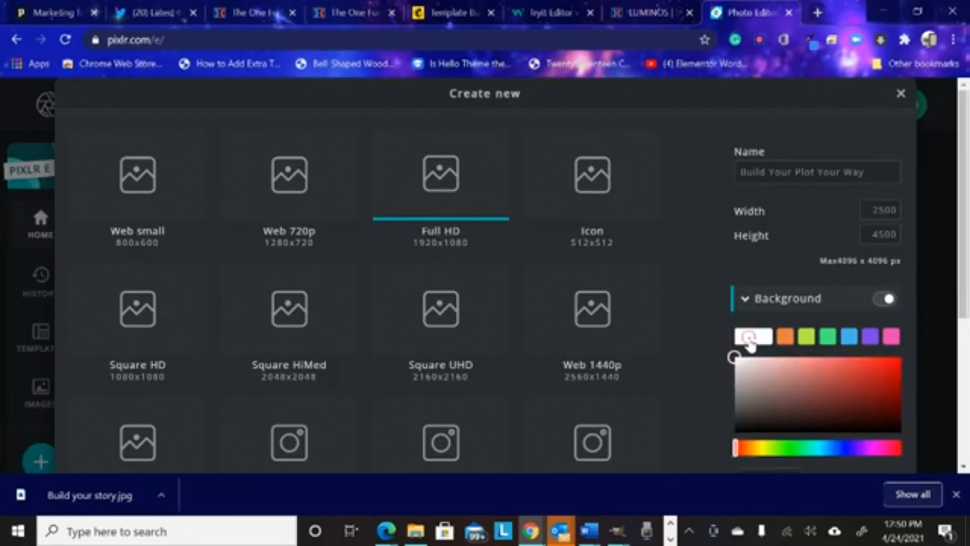
pyautogui.click(738, 430)
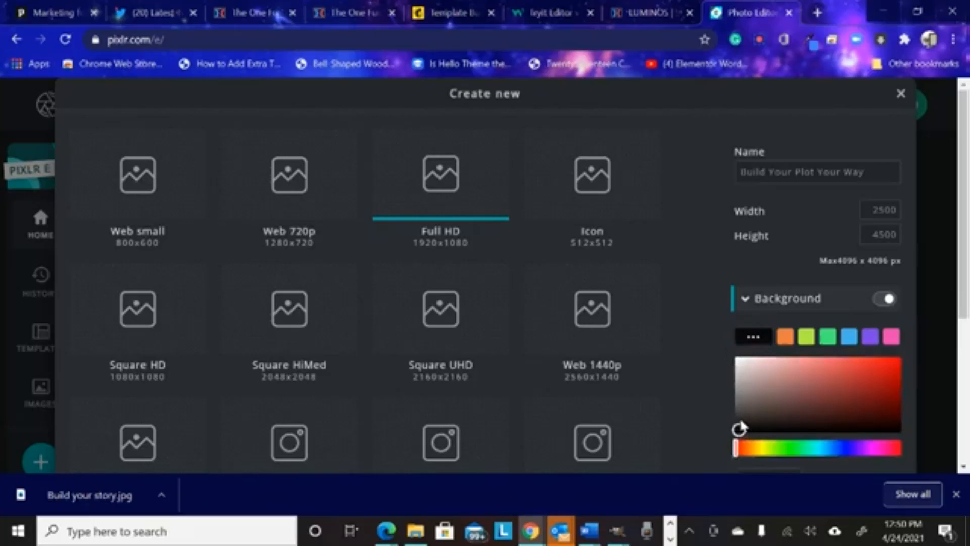
pyautogui.click(741, 423)
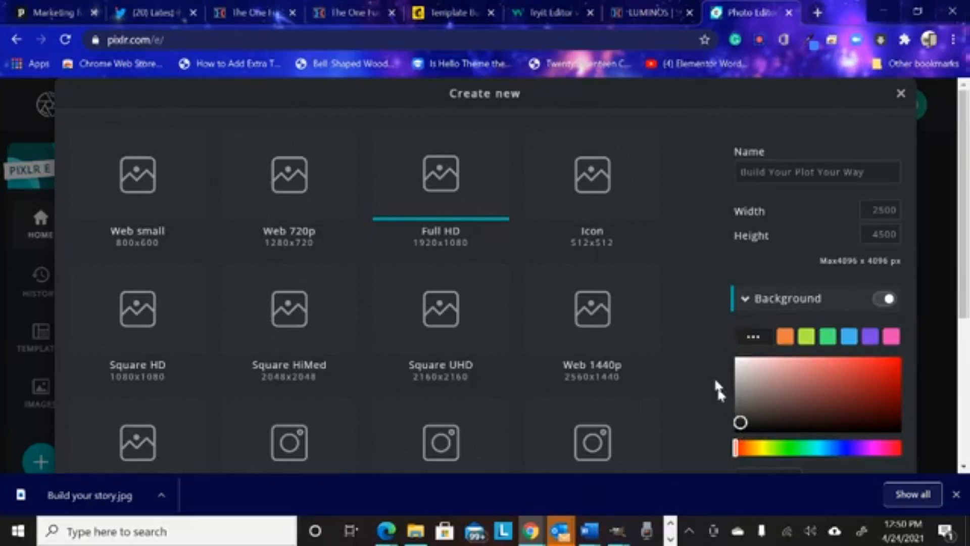
# Create the 2500 × 4096 dark grey canvas.
pyautogui.scroll(-3, 706, 356)
pyautogui.scroll(-2, 705, 344)
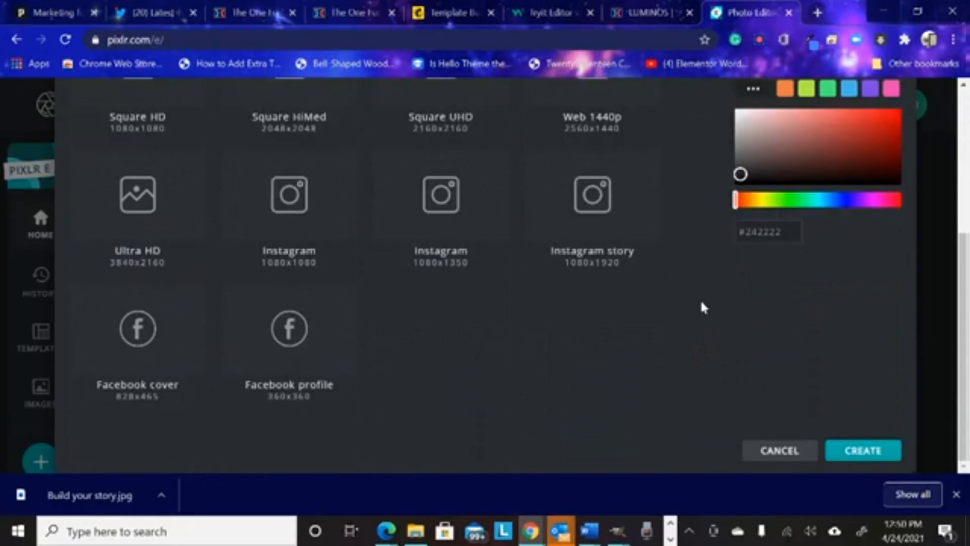
pyautogui.rightClick(701, 300)
pyautogui.click(873, 399)
pyautogui.click(865, 451)
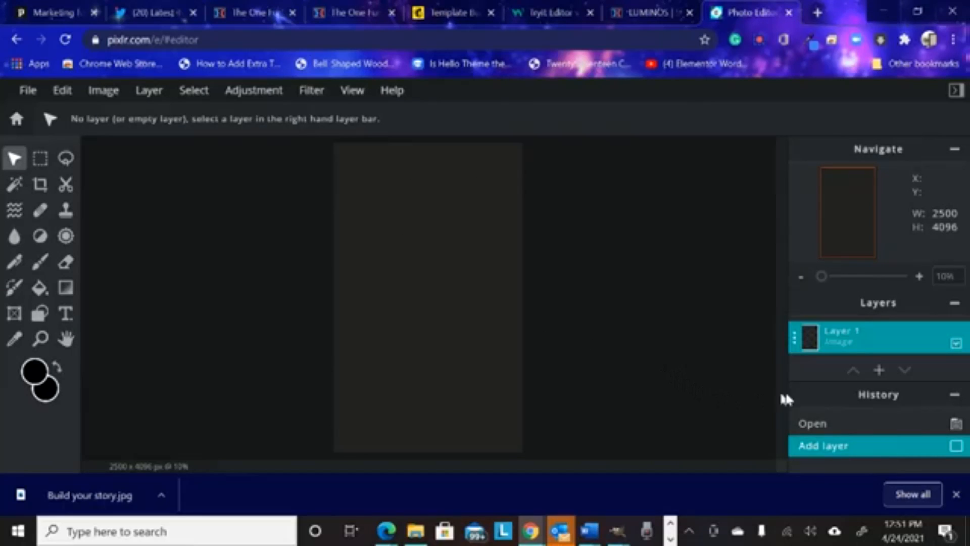
# Add the AdobeStock_113060081 open-book cottage photo as a new image layer.
pyautogui.click(879, 371)
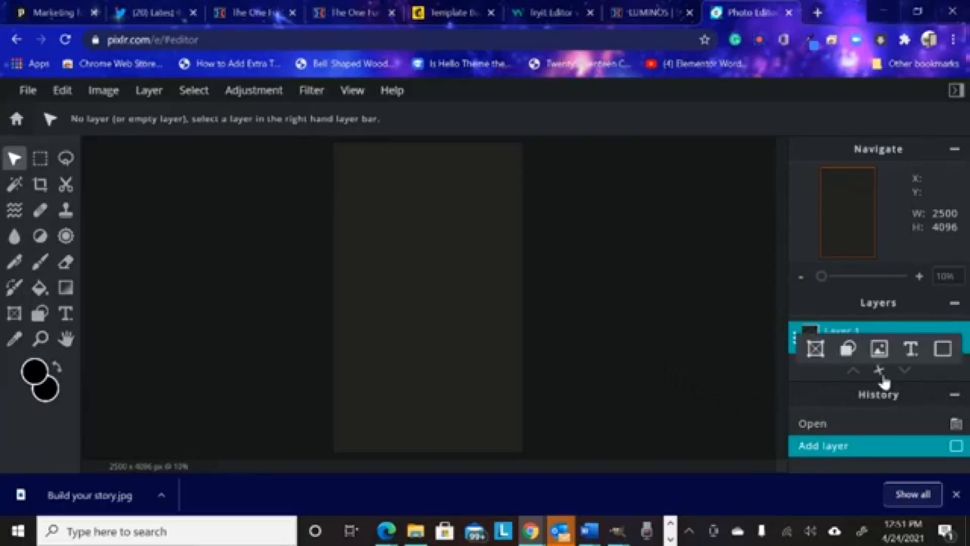
pyautogui.click(880, 350)
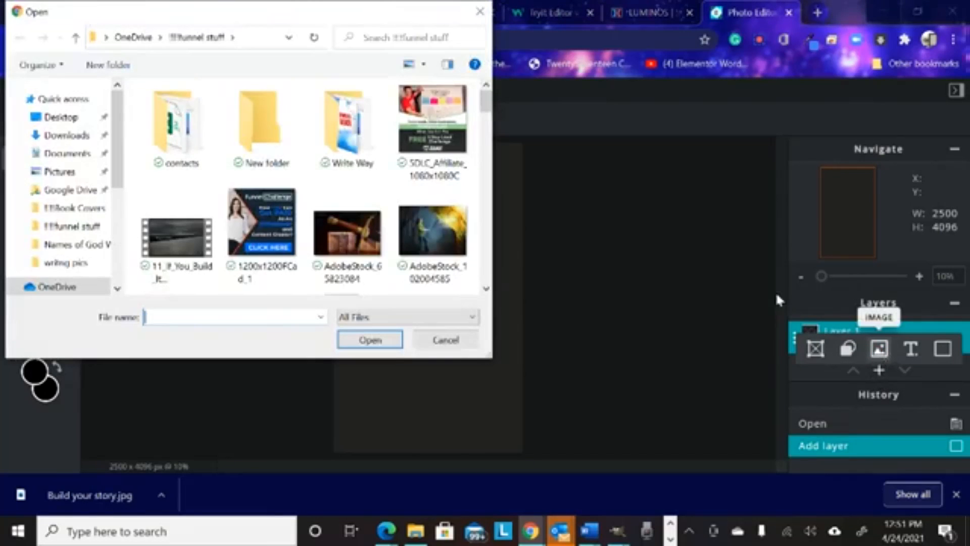
pyautogui.click(335, 203)
pyautogui.scroll(-1, 335, 205)
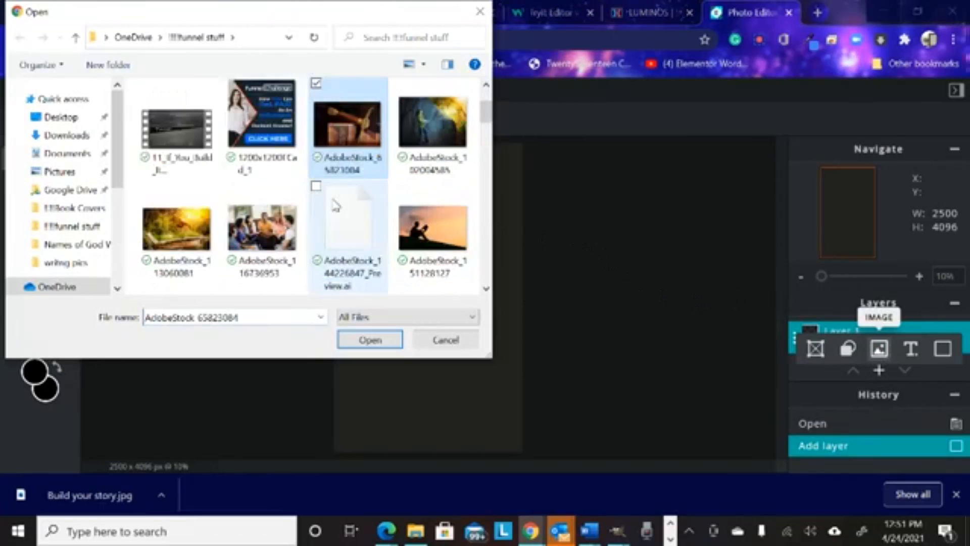
pyautogui.click(168, 240)
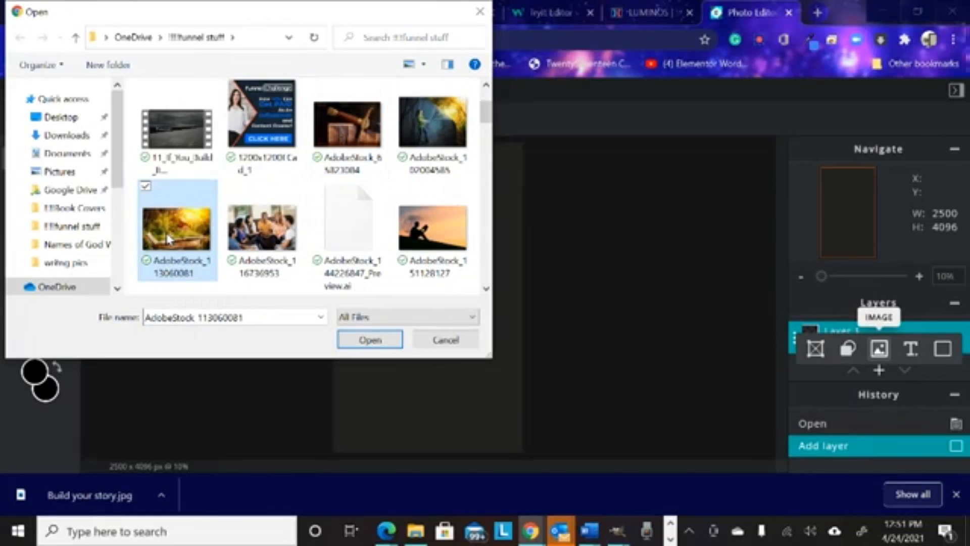
pyautogui.click(372, 347)
pyautogui.click(369, 340)
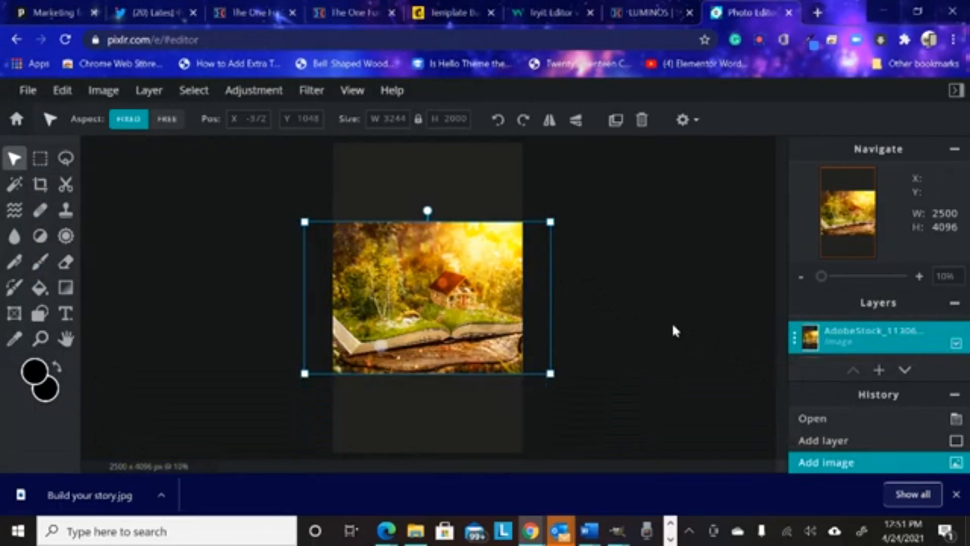
# Drag the cottage photo down to about X -372, Y 1288.
pyautogui.moveTo(444, 267)
pyautogui.mouseDown()
pyautogui.moveTo(449, 238)
pyautogui.moveTo(442, 286)
pyautogui.moveTo(442, 264)
pyautogui.mouseUp()
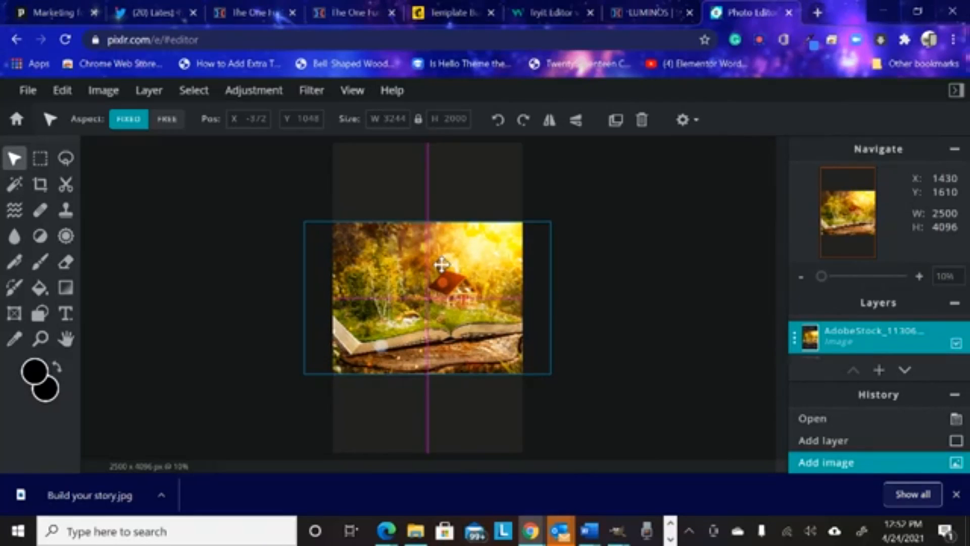
pyautogui.moveTo(442, 264); pyautogui.dragTo(442, 283)
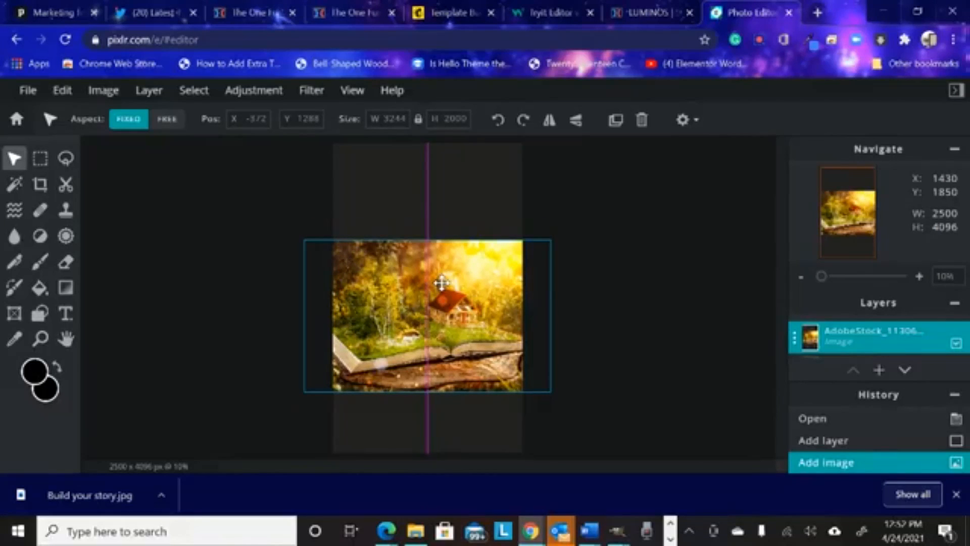
pyautogui.moveTo(441, 283); pyautogui.dragTo(441, 283)
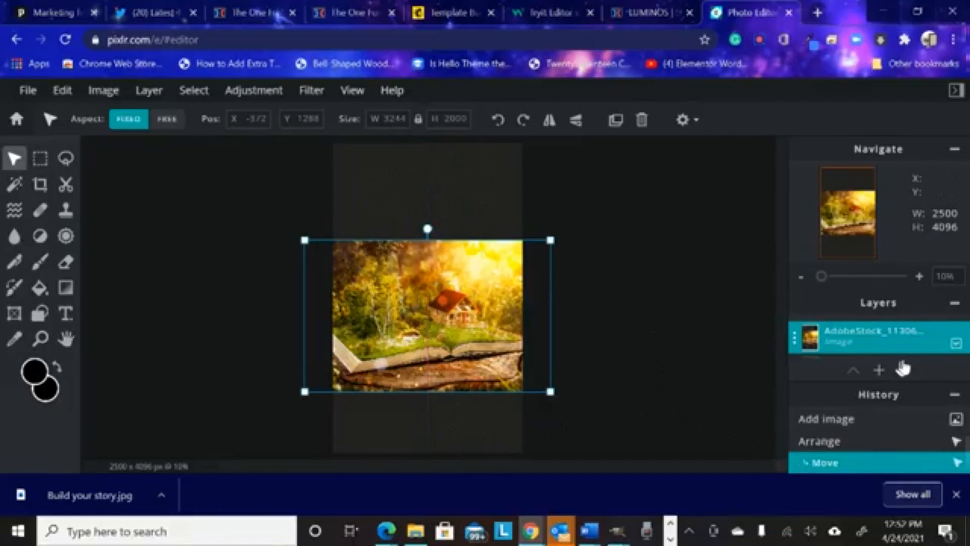
# Add a text layer at the top of the cover and set its size to 280.
pyautogui.click(879, 372)
pyautogui.click(884, 372)
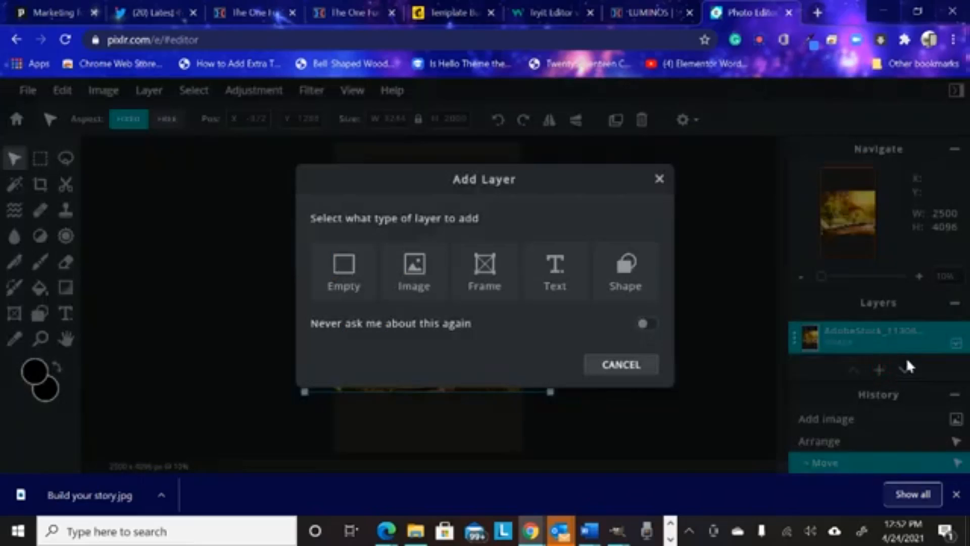
pyautogui.click(551, 271)
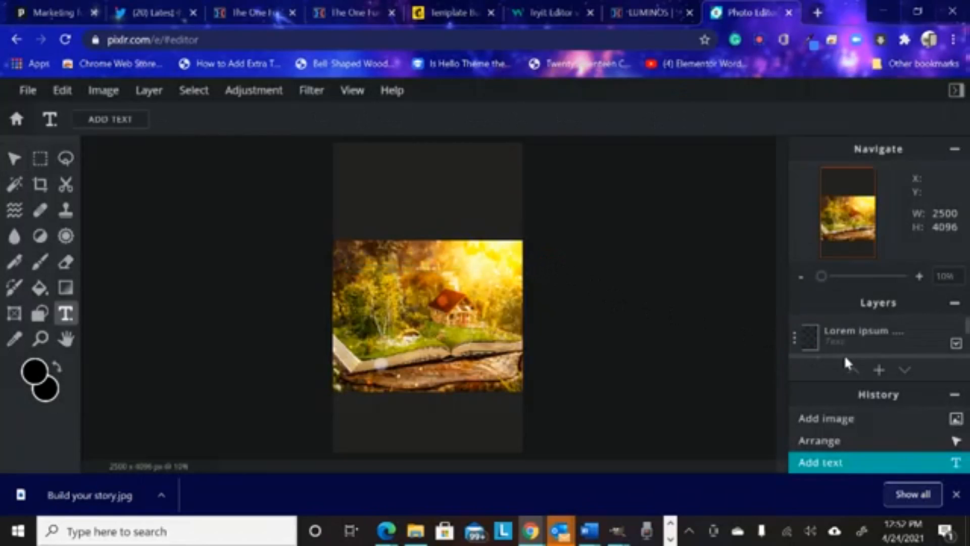
pyautogui.click(883, 373)
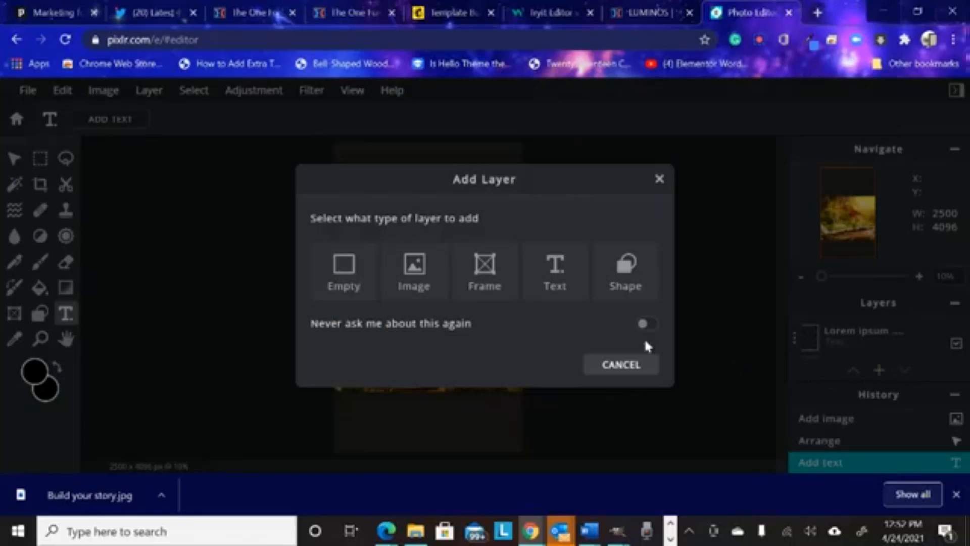
pyautogui.click(555, 270)
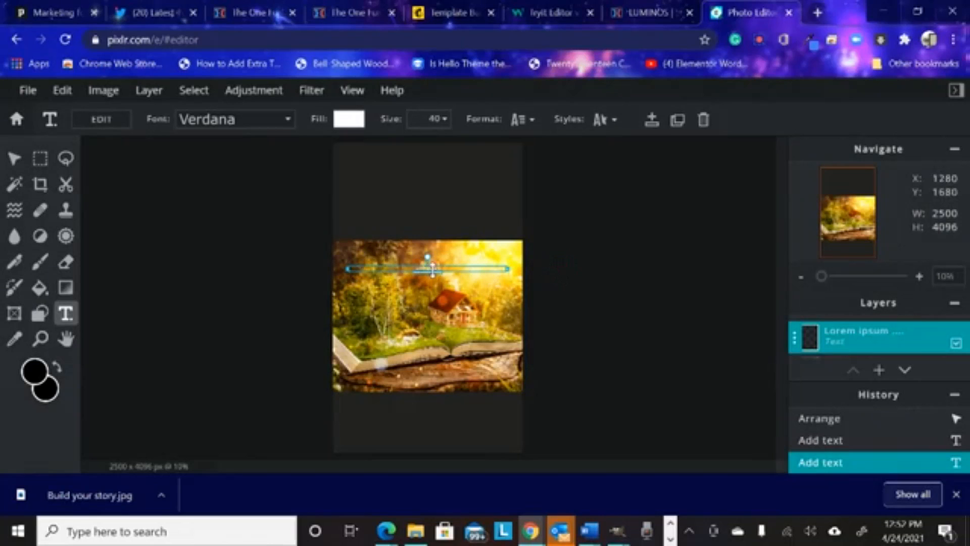
pyautogui.moveTo(444, 270); pyautogui.dragTo(445, 174)
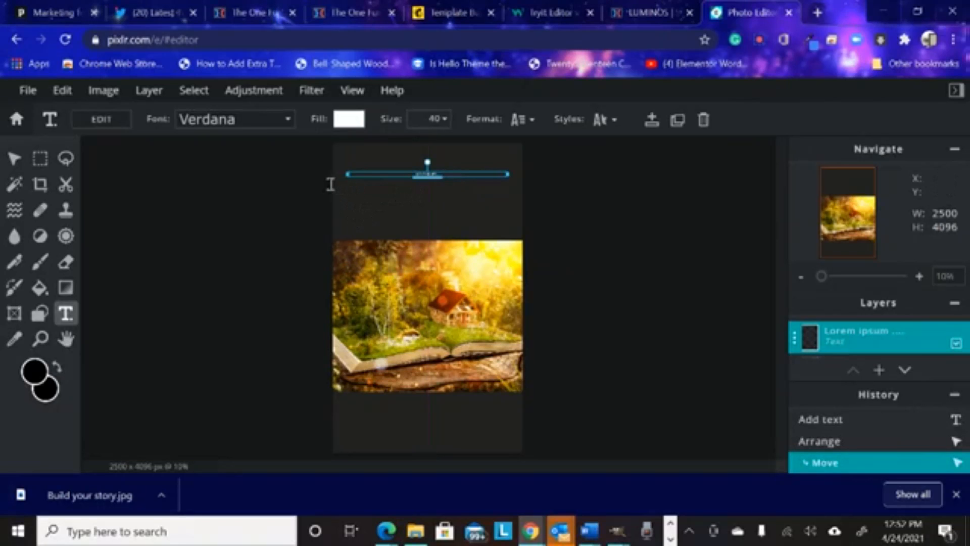
pyautogui.click(447, 121)
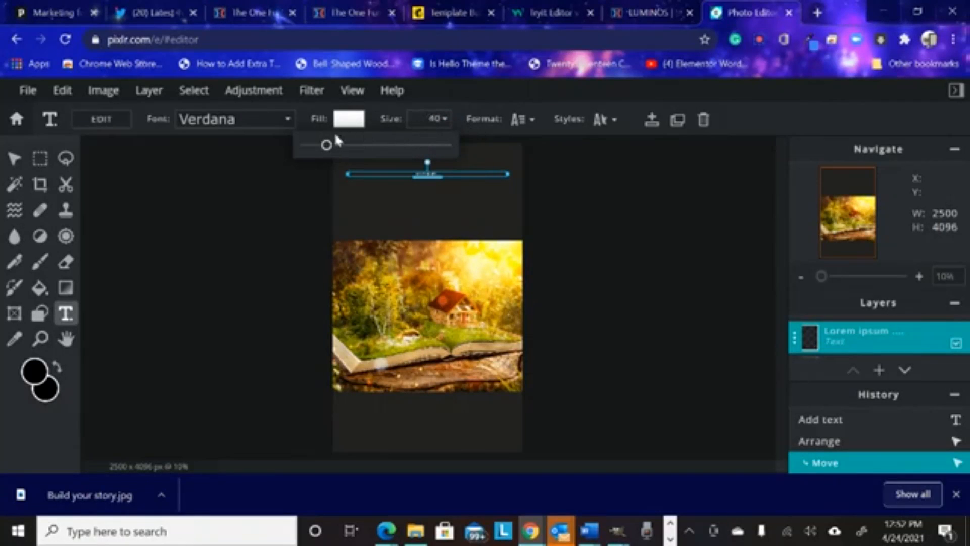
pyautogui.moveTo(327, 146); pyautogui.dragTo(379, 147)
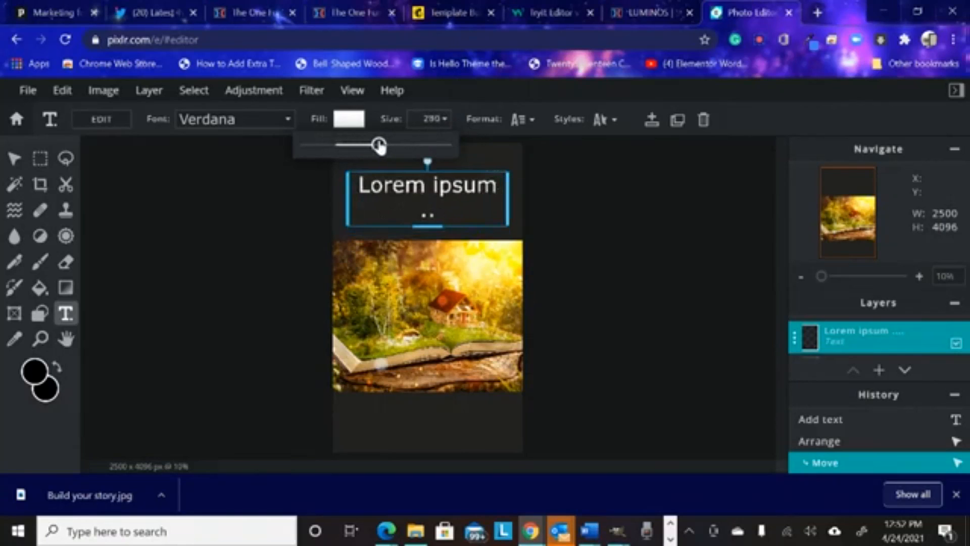
pyautogui.click(475, 189)
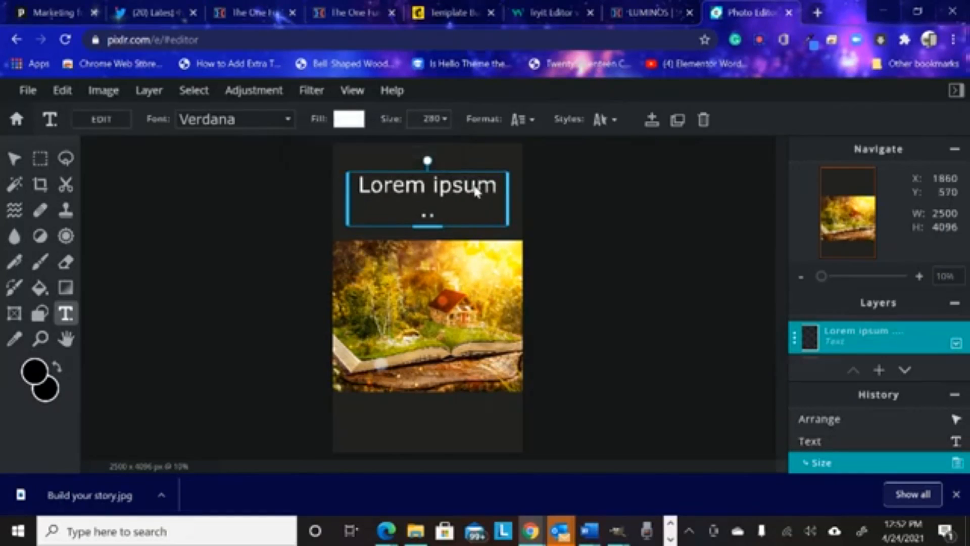
# Replace the placeholder with 'Build Your Story Your Way', correcting the typos.
pyautogui.doubleClick(446, 188)
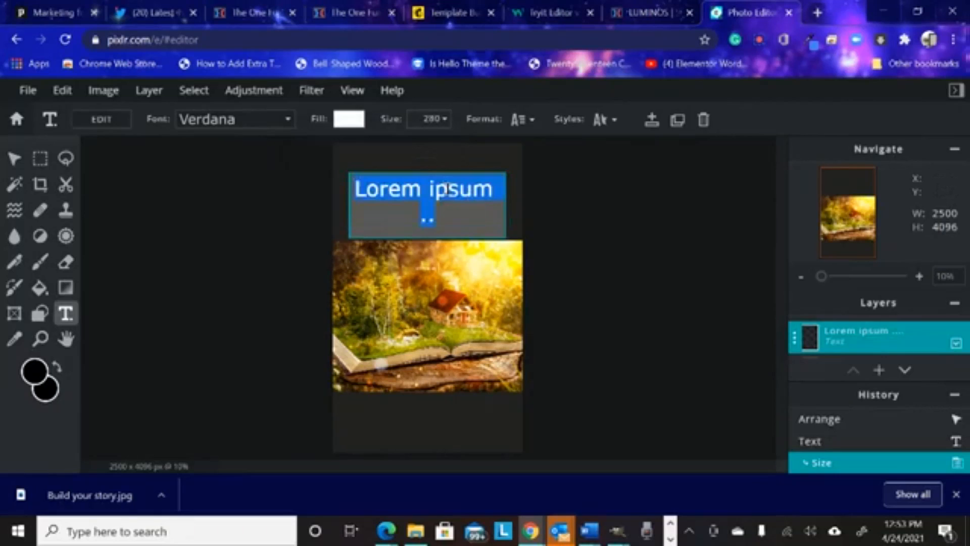
pyautogui.write('Bi')
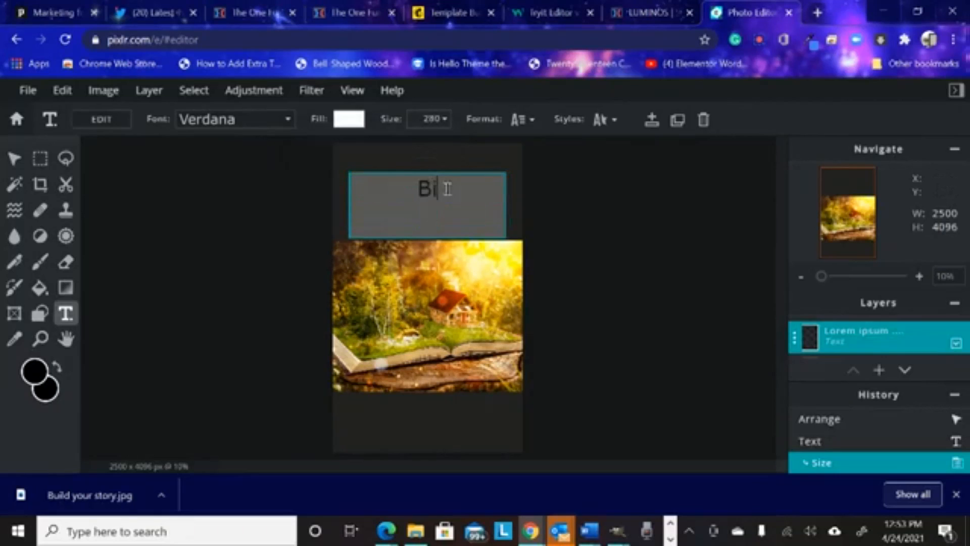
pyautogui.press('BackSpace')
pyautogui.write('ulid Your Story')
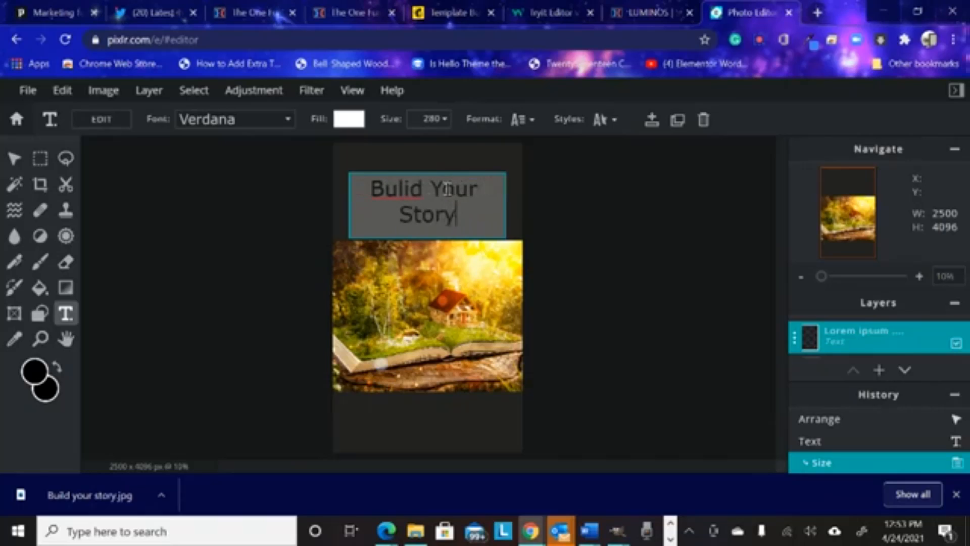
pyautogui.write(' Your ')
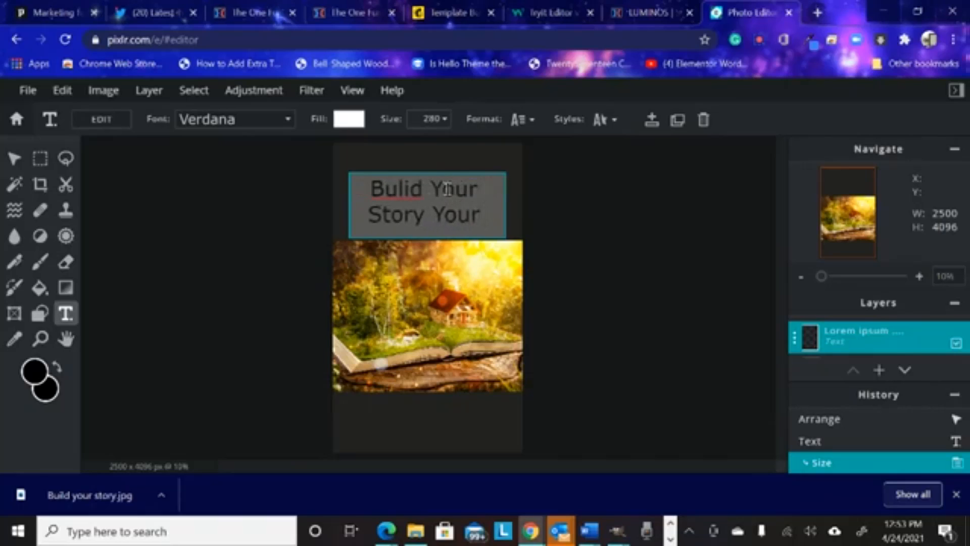
pyautogui.write('Way')
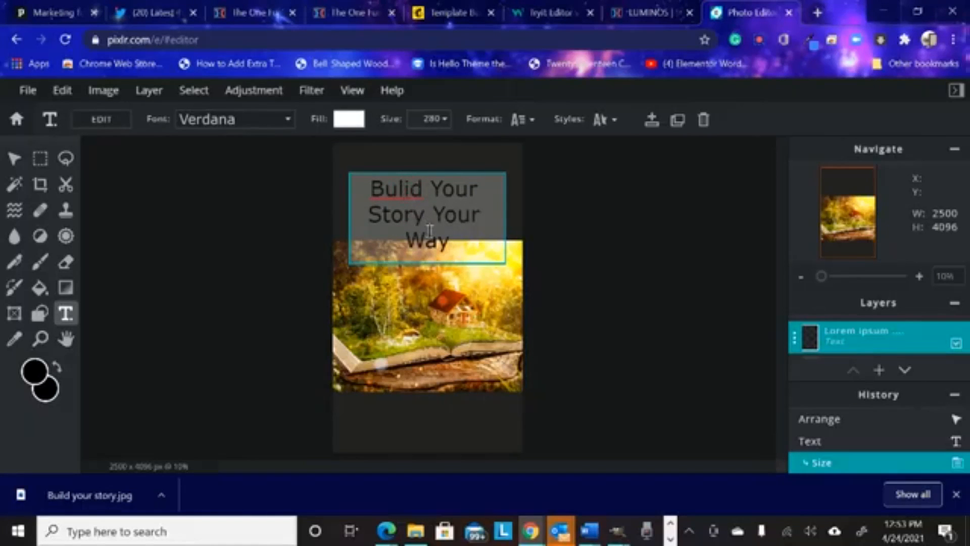
pyautogui.write('u')
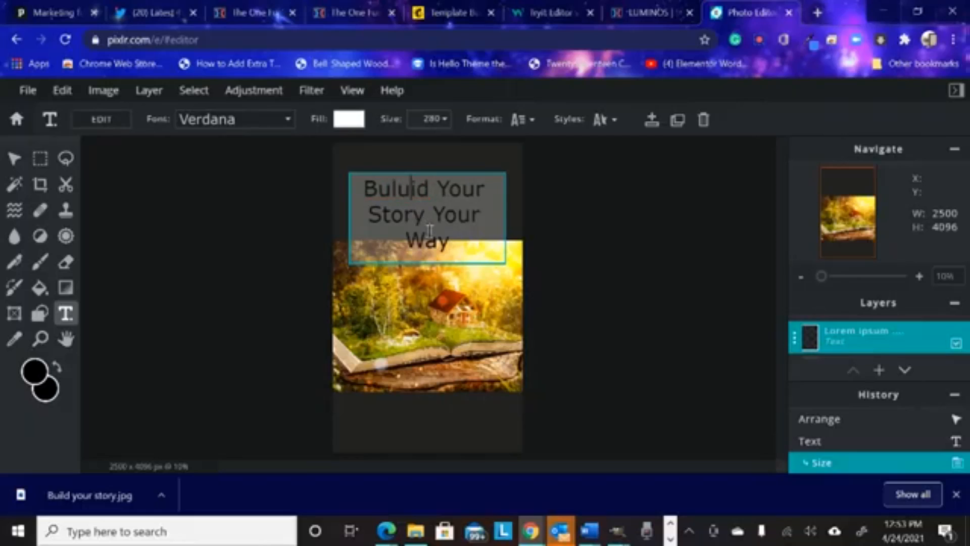
pyautogui.press('BackSpace')
pyautogui.press('BackSpace')
pyautogui.press('BackSpace')
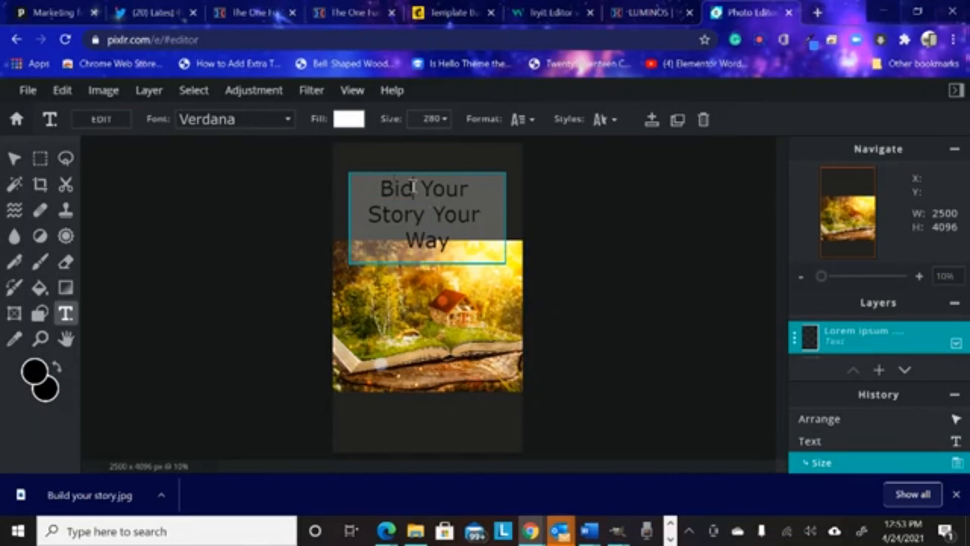
pyautogui.moveTo(416, 188); pyautogui.dragTo(377, 189)
pyautogui.write('Bui')
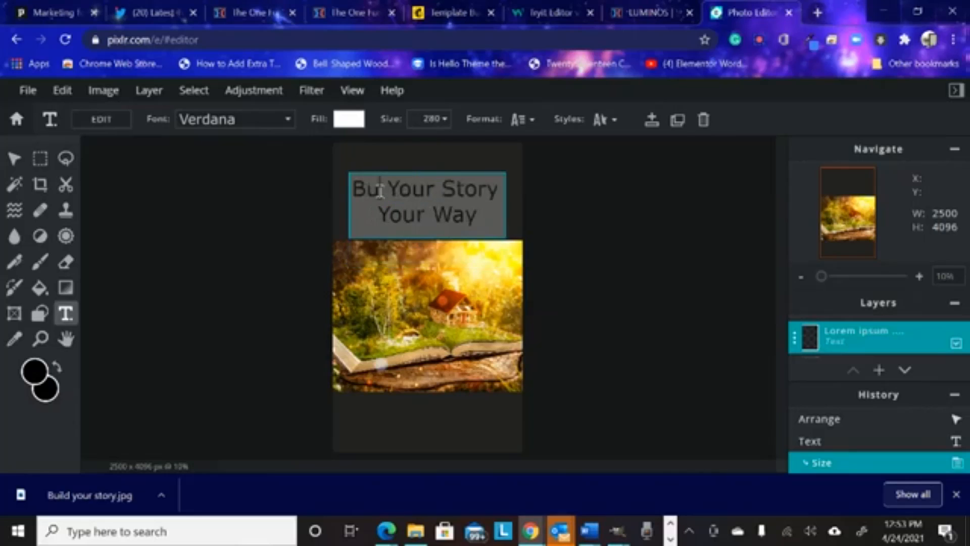
pyautogui.write('l')
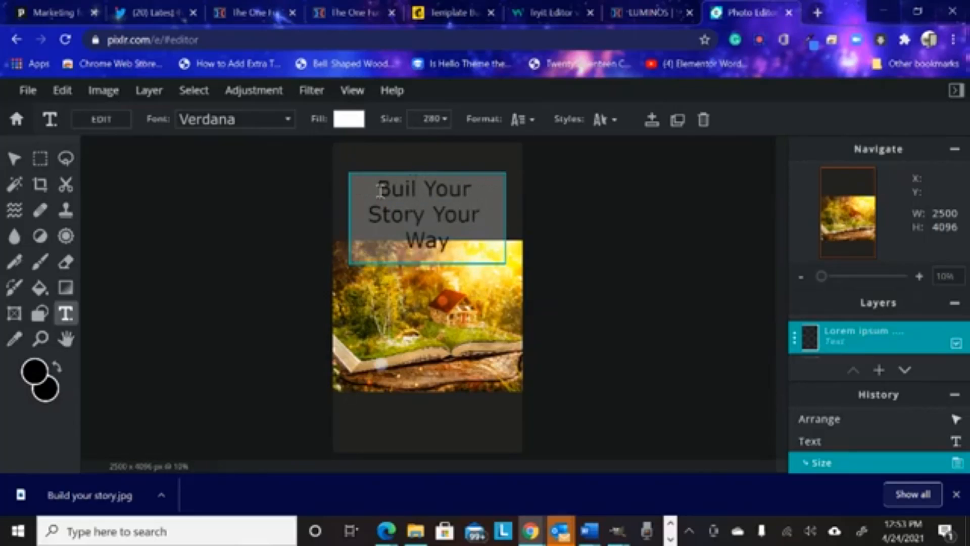
pyautogui.write('d')
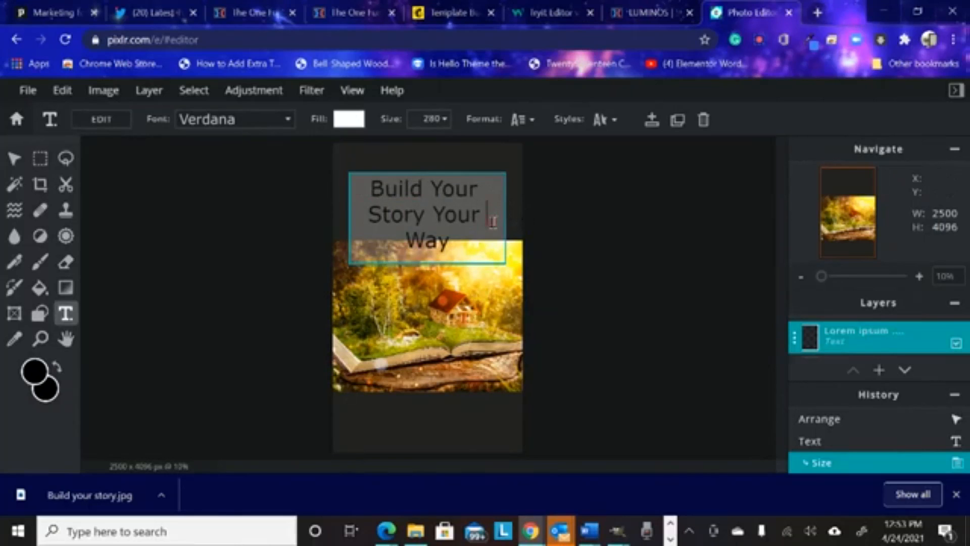
pyautogui.click(523, 221)
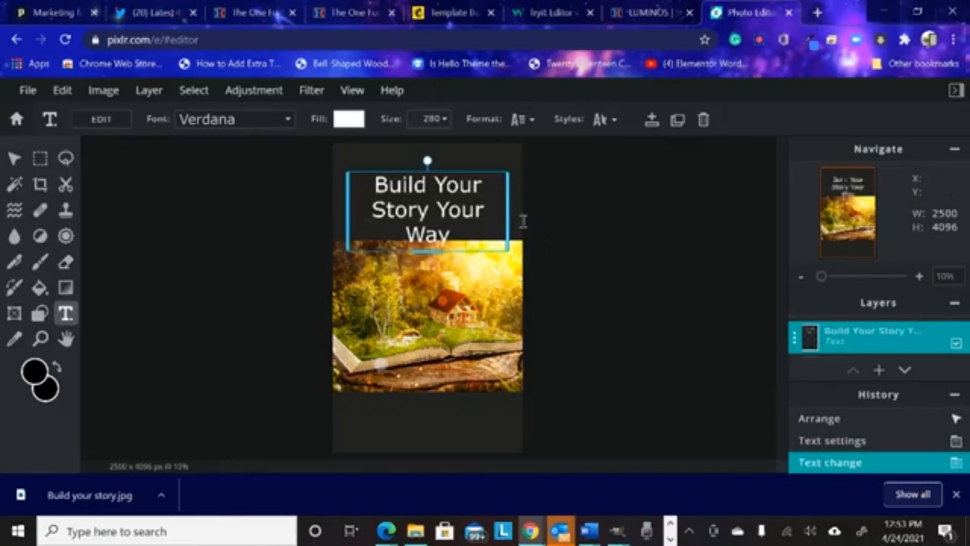
# Widen the title box so it wraps onto two lines, centred near the top.
pyautogui.moveTo(508, 204); pyautogui.dragTo(523, 201)
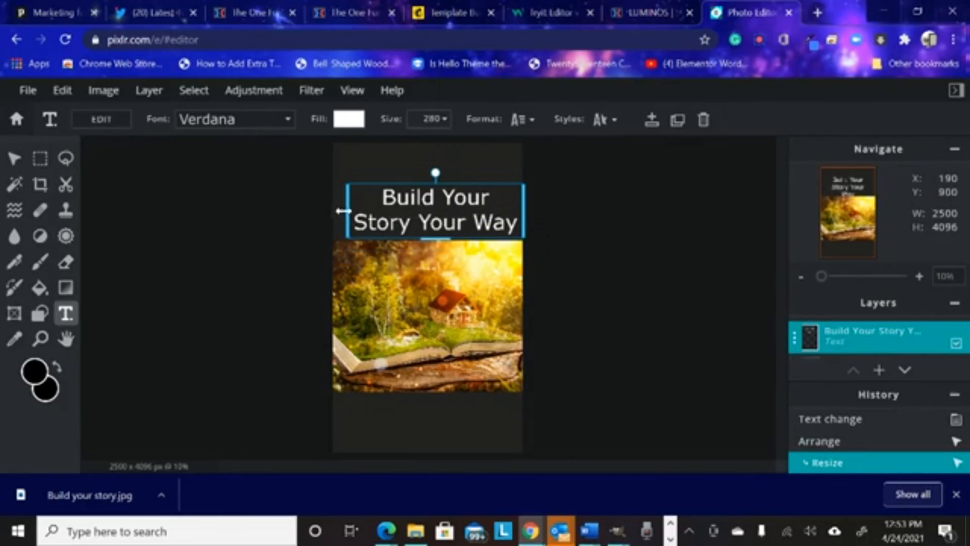
pyautogui.moveTo(343, 211); pyautogui.dragTo(330, 210)
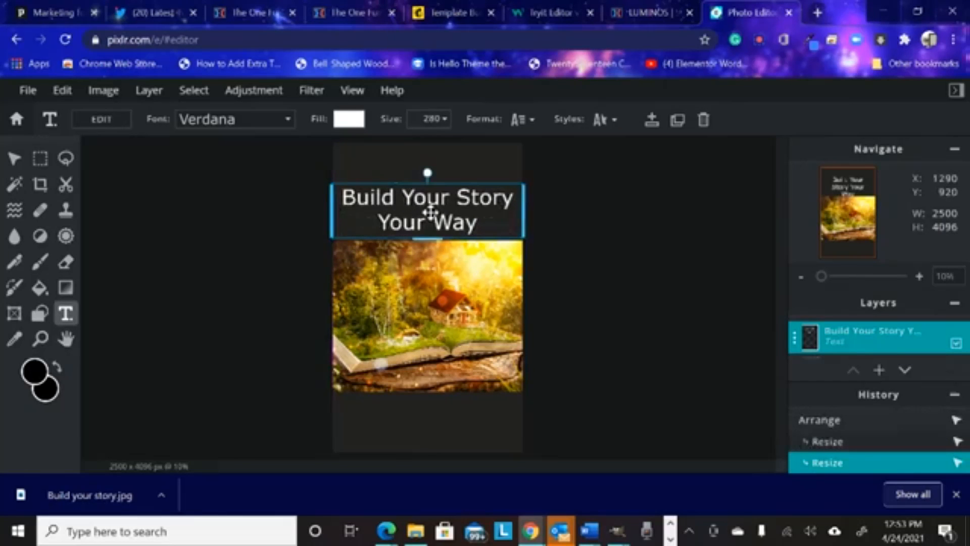
pyautogui.moveTo(429, 212); pyautogui.dragTo(430, 205)
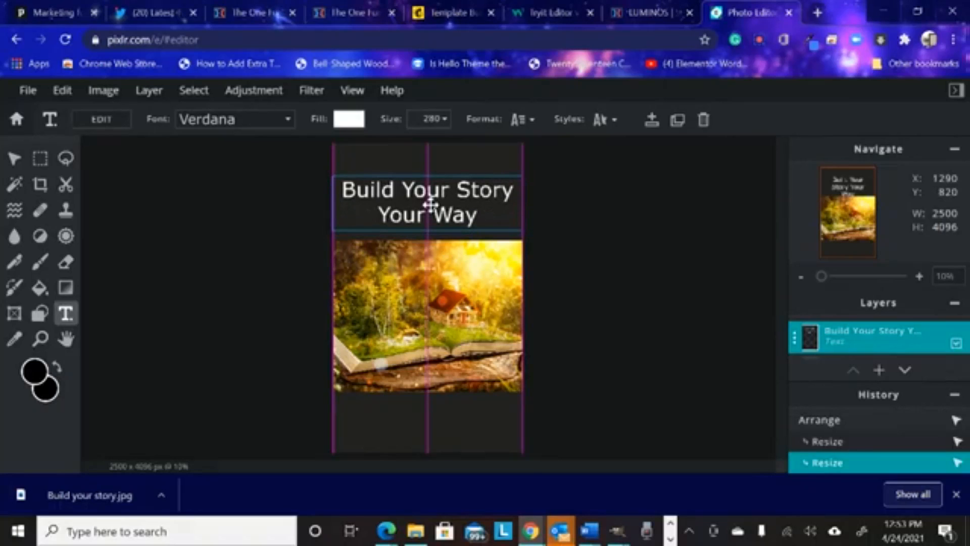
pyautogui.moveTo(430, 204); pyautogui.dragTo(430, 204)
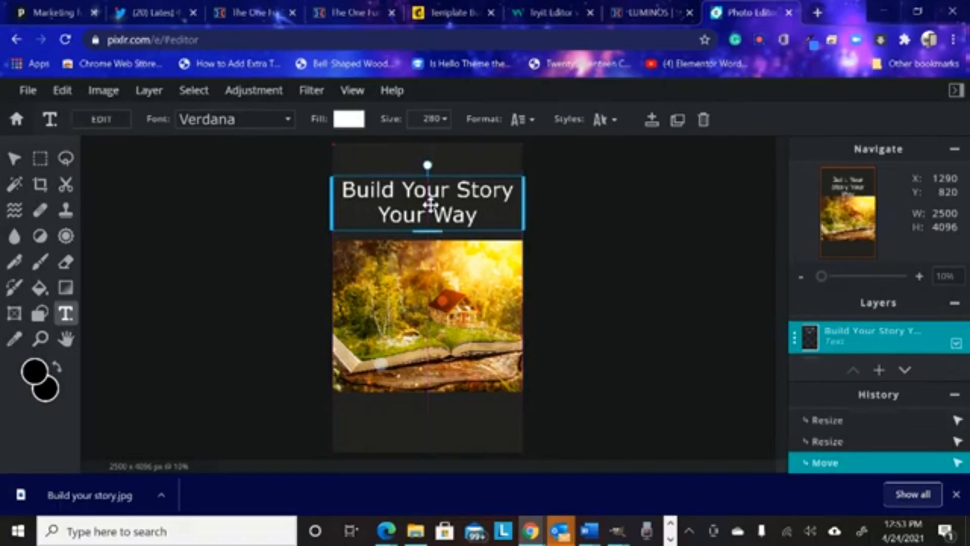
pyautogui.click(617, 216)
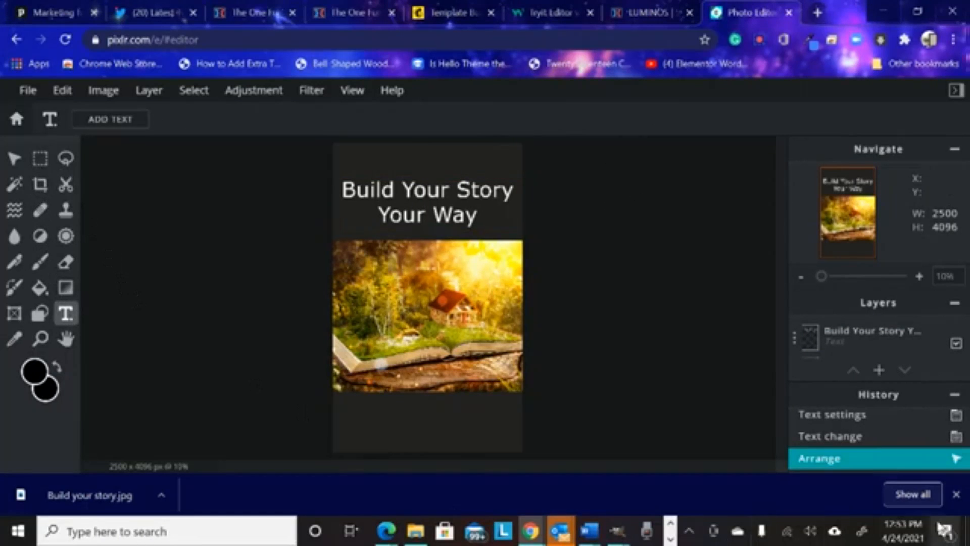
# Add another text layer near the title and enlarge it to size 190.
pyautogui.click(879, 370)
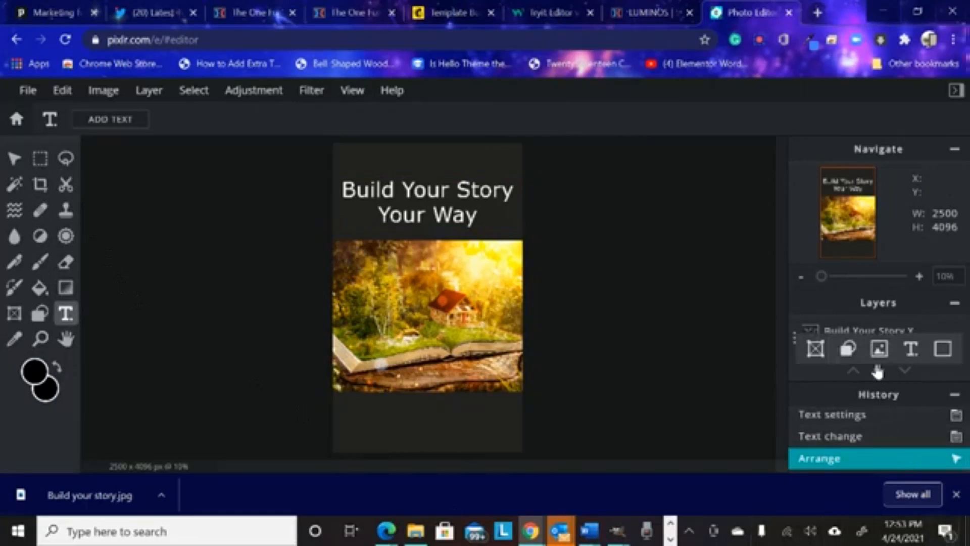
pyautogui.click(913, 355)
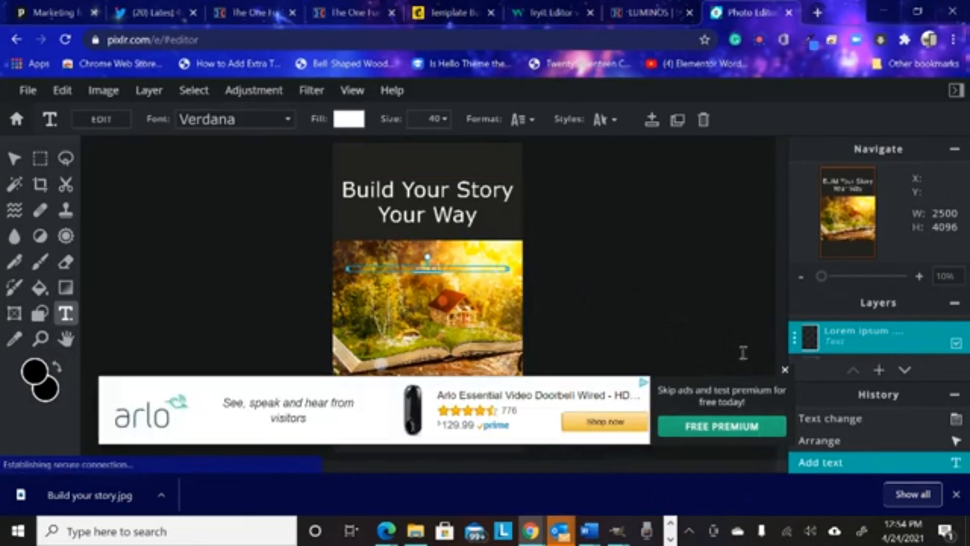
pyautogui.click(786, 372)
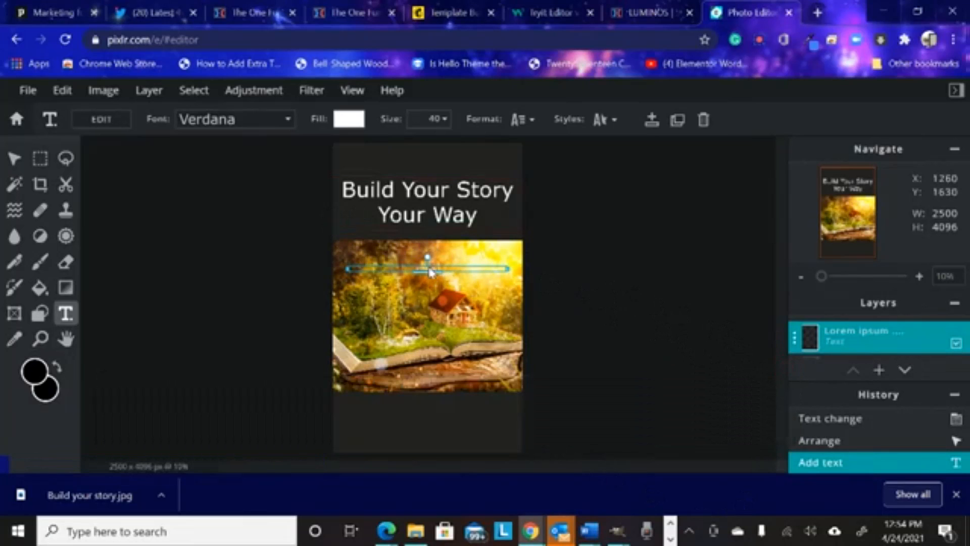
pyautogui.moveTo(428, 261)
pyautogui.mouseDown()
pyautogui.moveTo(429, 182)
pyautogui.moveTo(433, 259)
pyautogui.mouseUp()
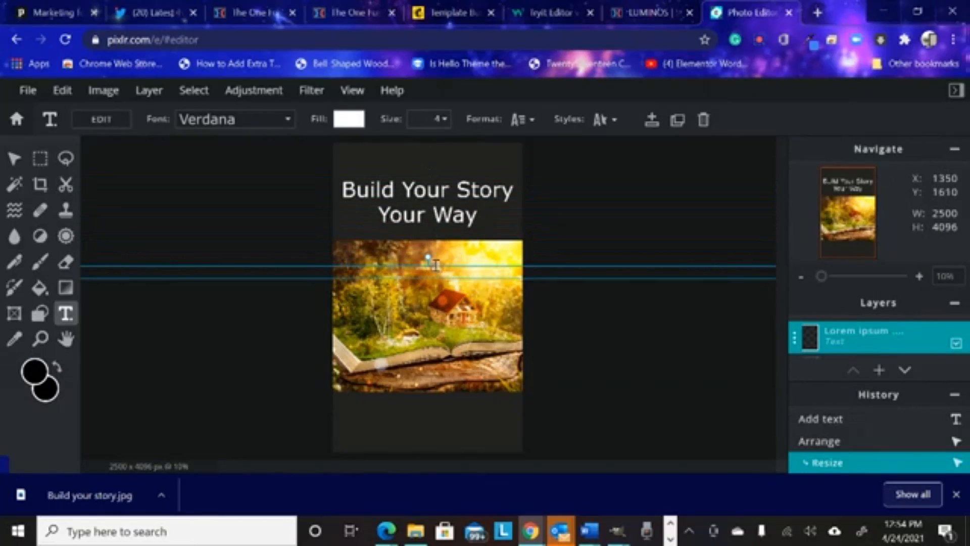
pyautogui.hotkey('ctrl', 'z')
pyautogui.moveTo(438, 269); pyautogui.dragTo(435, 159)
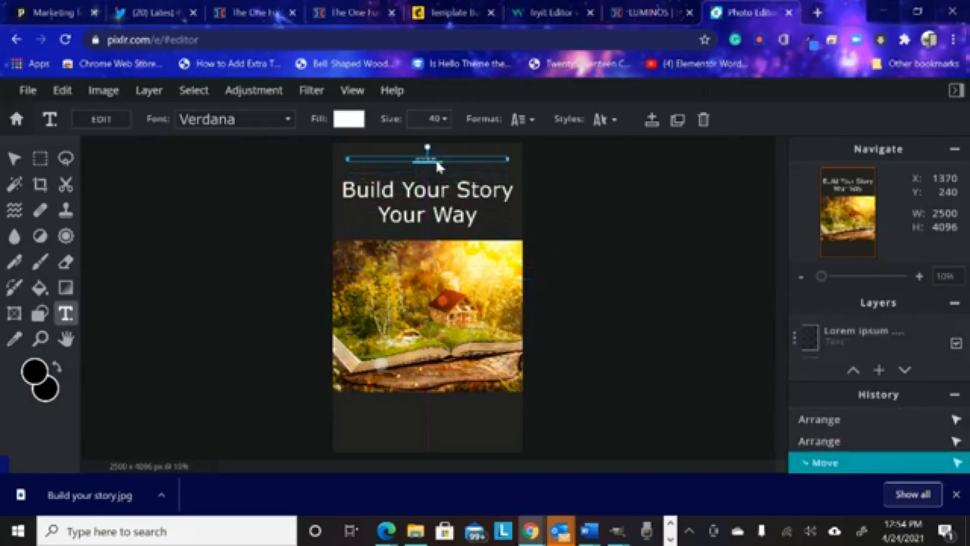
pyautogui.click(438, 121)
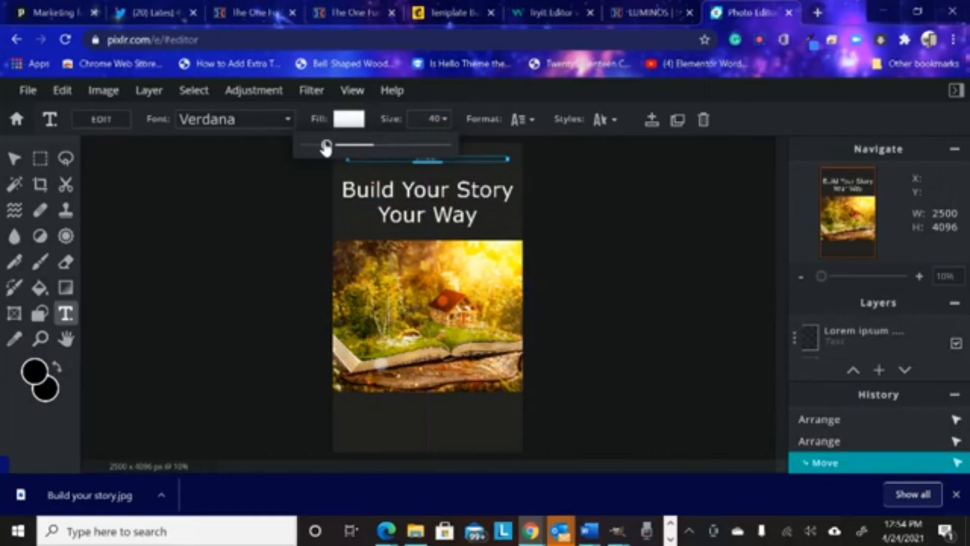
pyautogui.moveTo(326, 146); pyautogui.dragTo(371, 148)
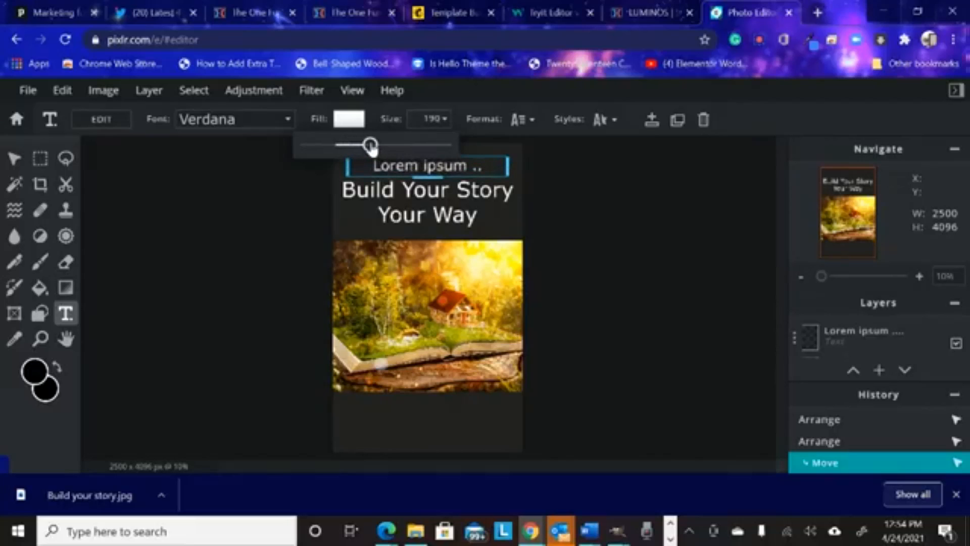
# Change the text to 'Novel Writing 101' and centre it above the title.
pyautogui.click(458, 165)
pyautogui.doubleClick(458, 165)
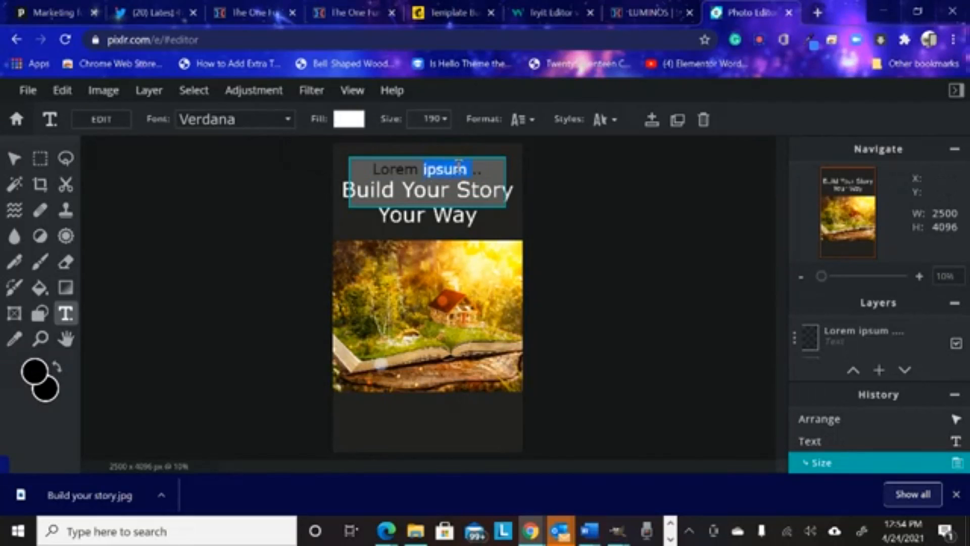
pyautogui.tripleClick(458, 165)
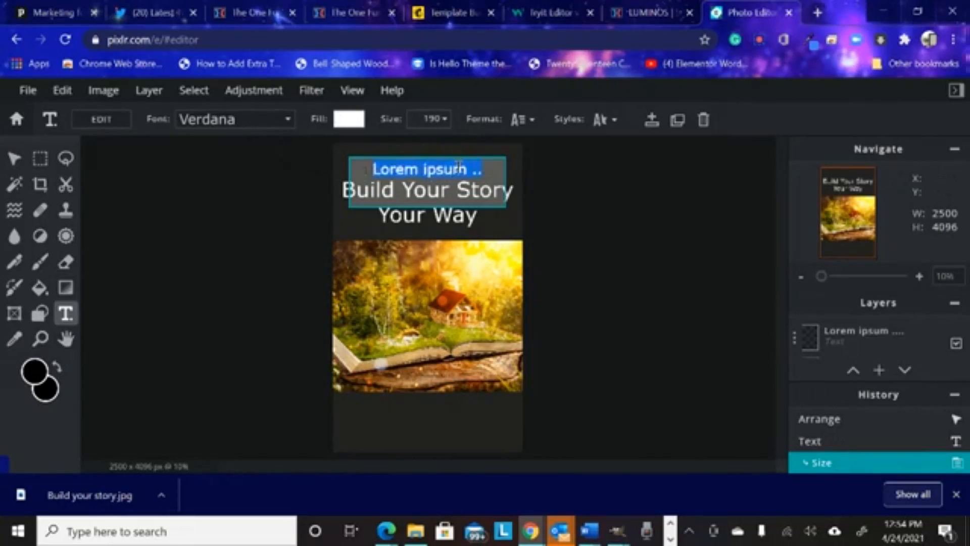
pyautogui.write('Novel Wri')
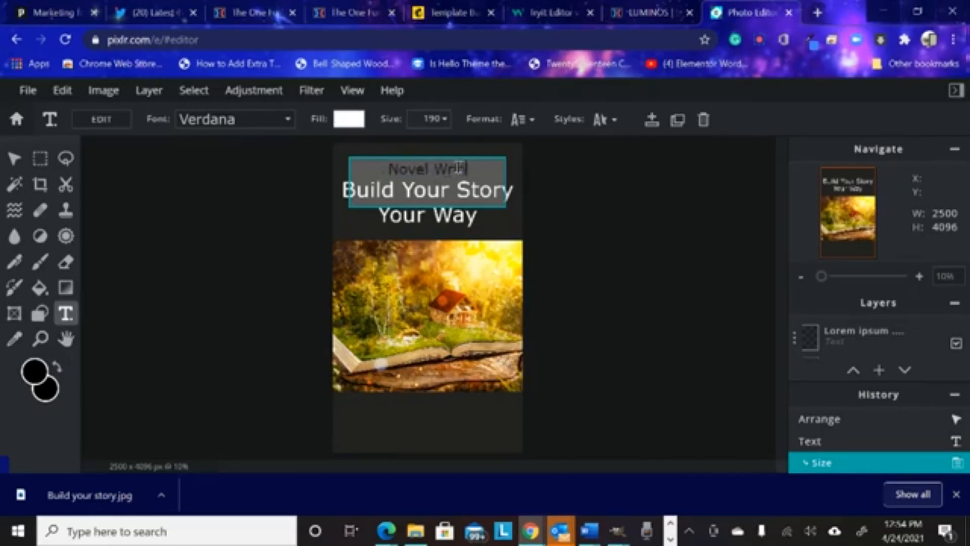
pyautogui.write('ting 101')
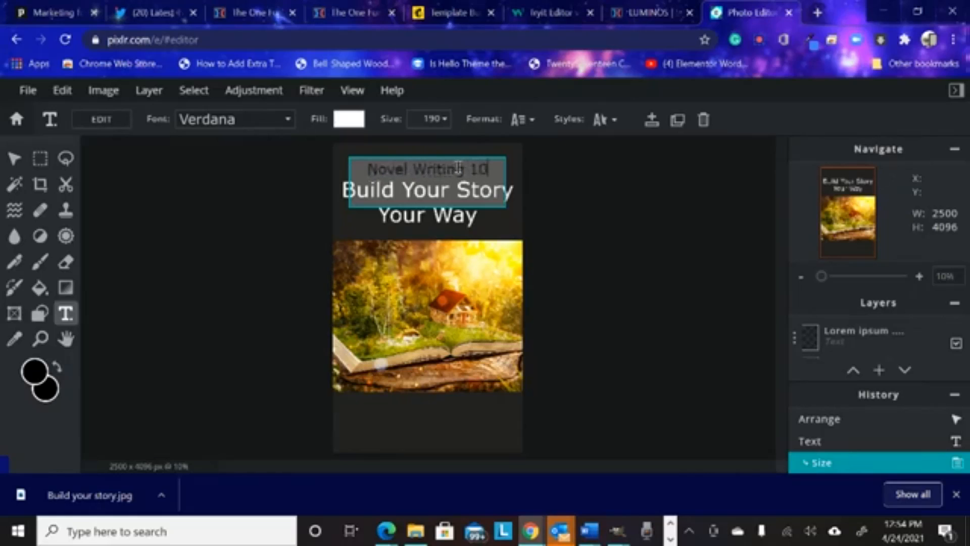
pyautogui.click(563, 196)
pyautogui.moveTo(439, 165)
pyautogui.mouseDown()
pyautogui.moveTo(441, 152)
pyautogui.moveTo(440, 161)
pyautogui.mouseUp()
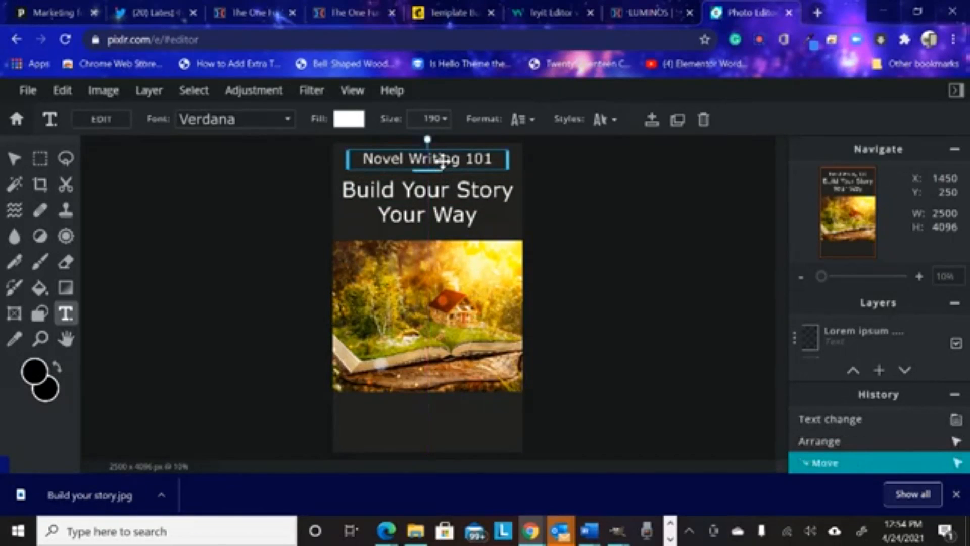
pyautogui.click(591, 223)
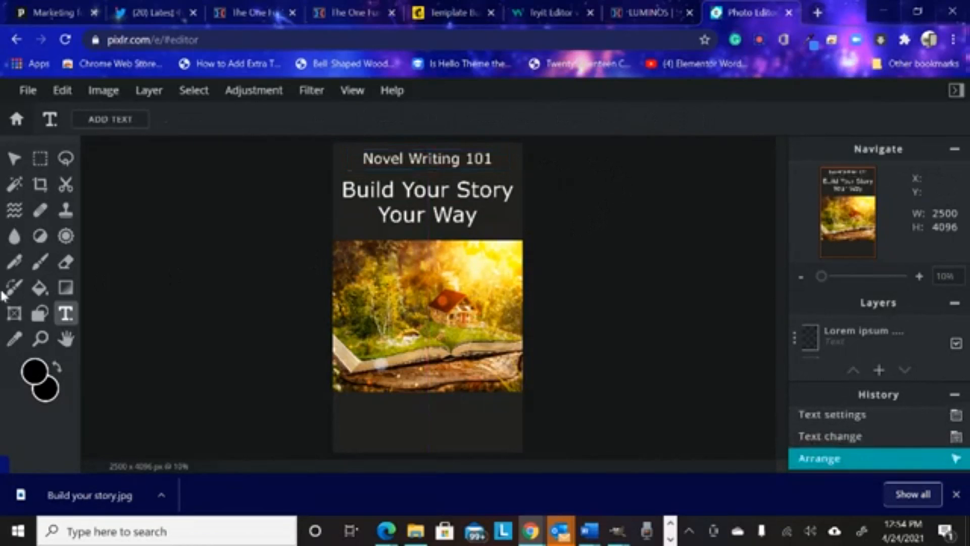
# Add a text layer below the photo and enlarge its text size.
pyautogui.click(879, 370)
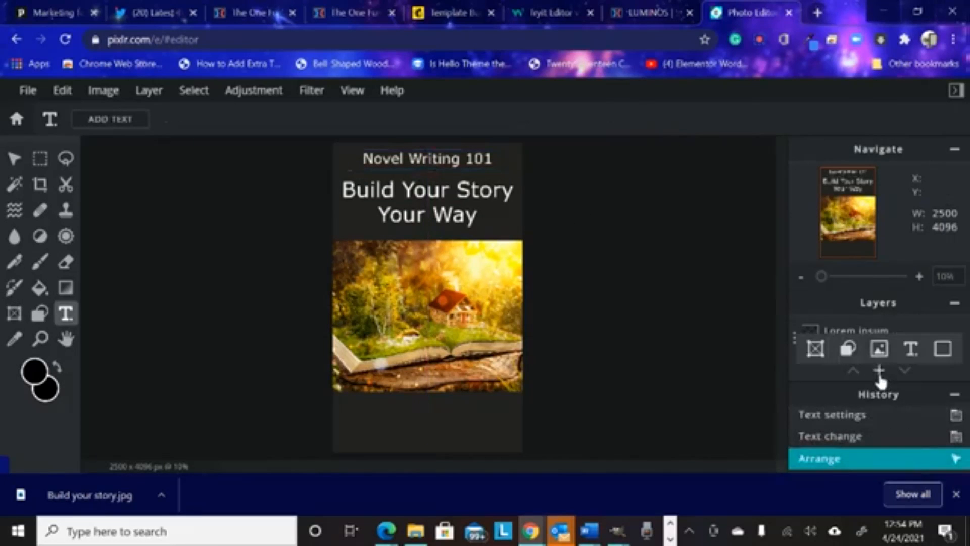
pyautogui.click(911, 350)
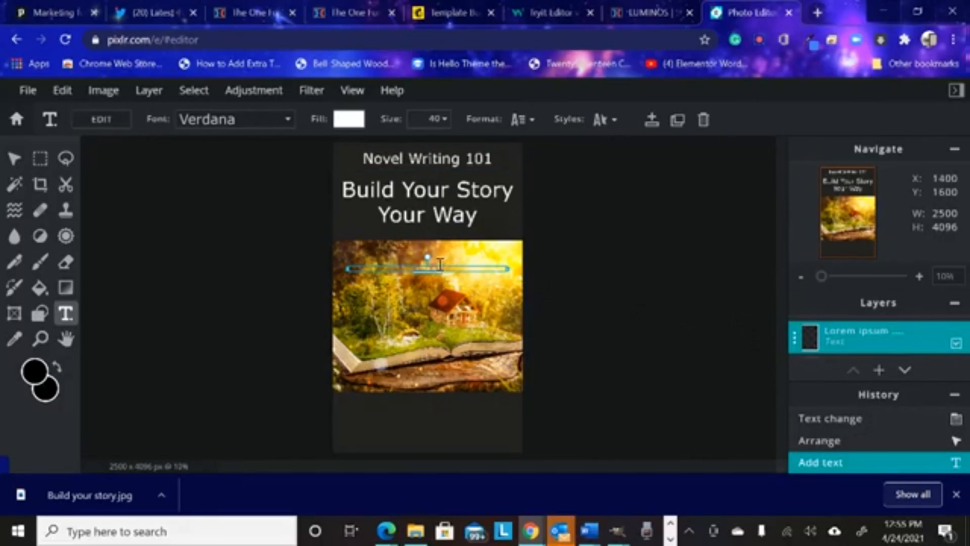
pyautogui.moveTo(439, 268); pyautogui.dragTo(433, 419)
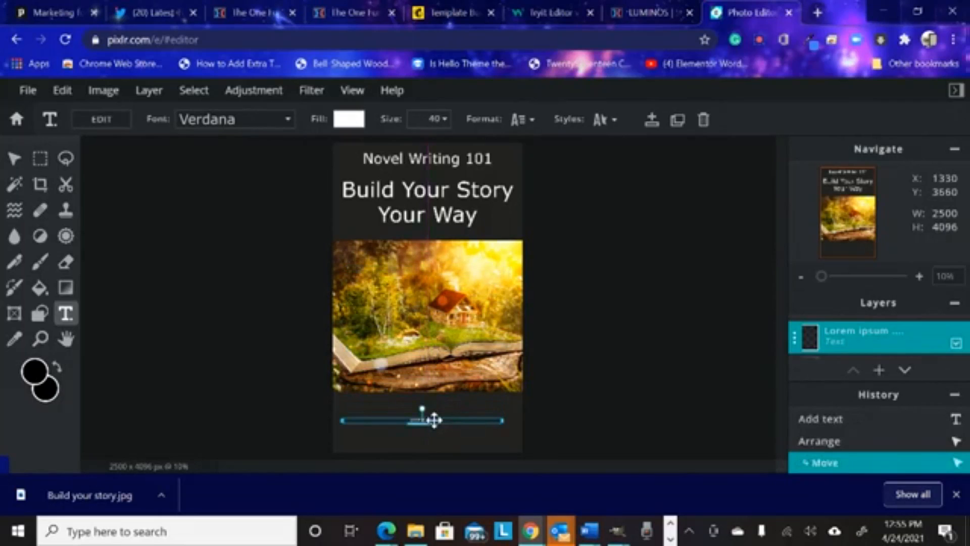
pyautogui.click(443, 121)
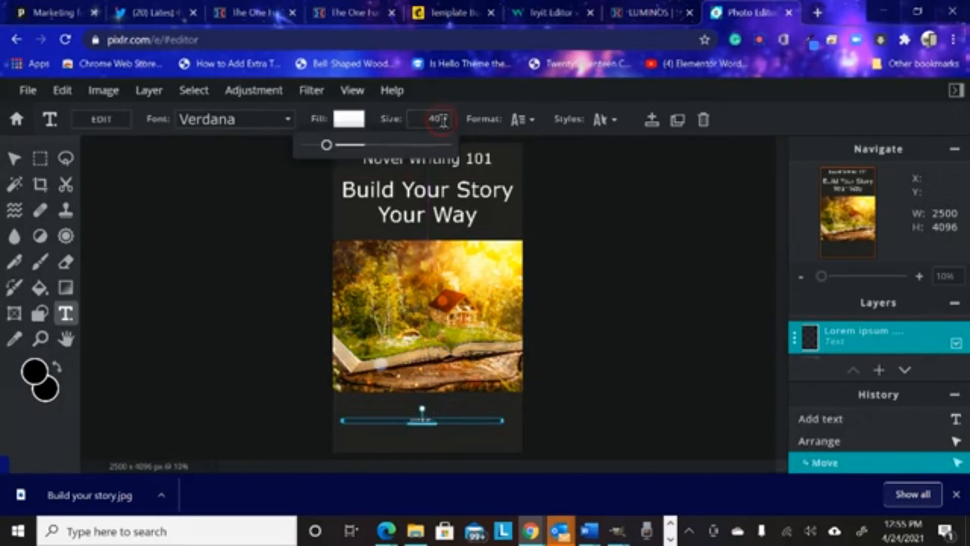
pyautogui.moveTo(327, 145); pyautogui.dragTo(380, 146)
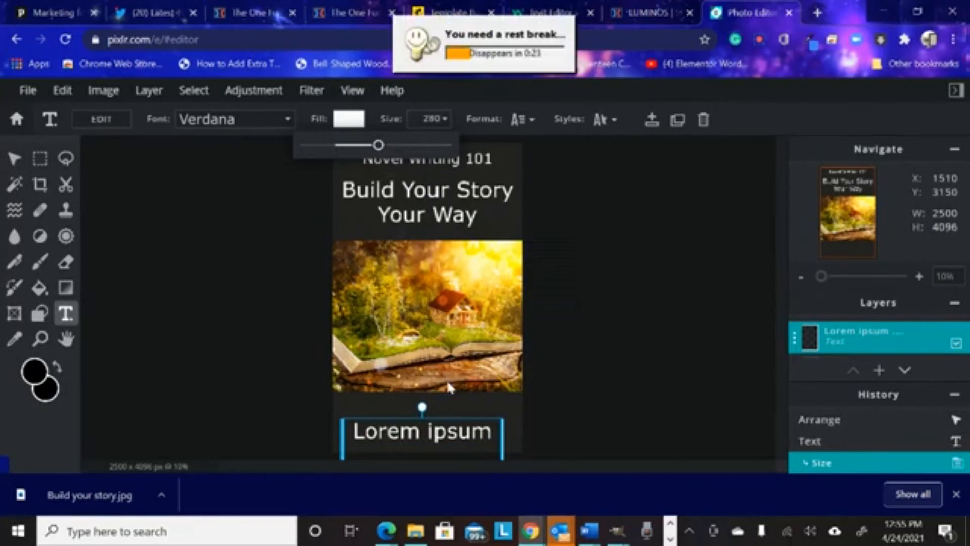
pyautogui.click(457, 441)
# Replace the placeholder text with the author's name.
pyautogui.doubleClick(454, 436)
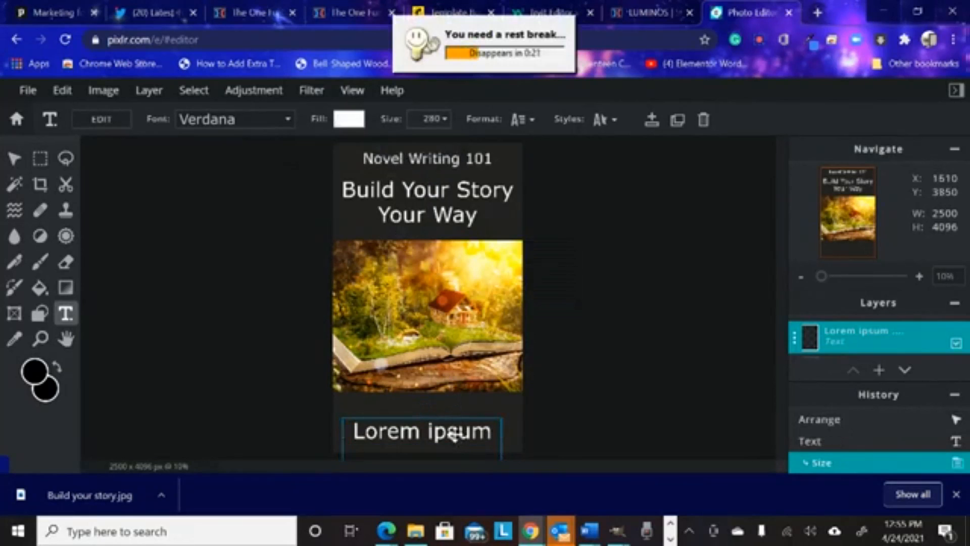
pyautogui.click(441, 435)
pyautogui.write('Terr')
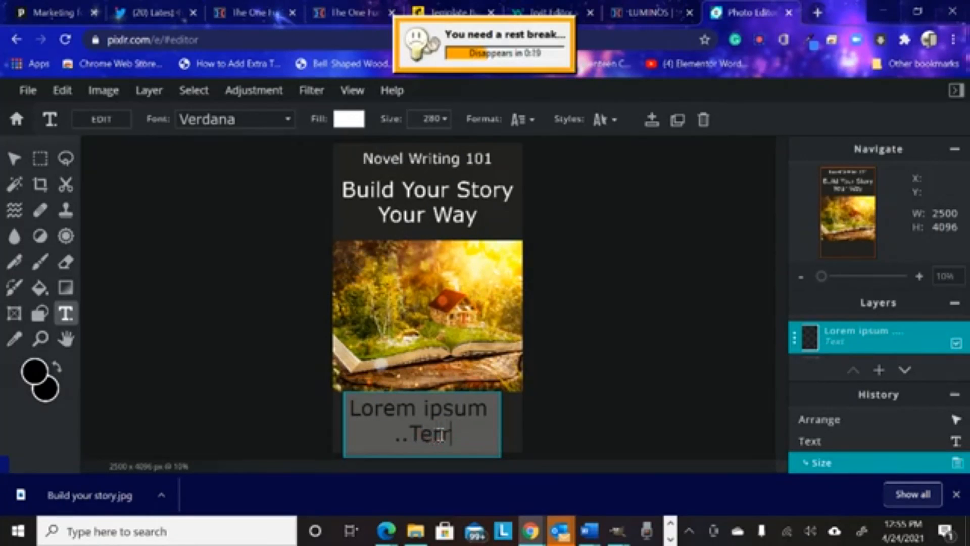
pyautogui.tripleClick(441, 435)
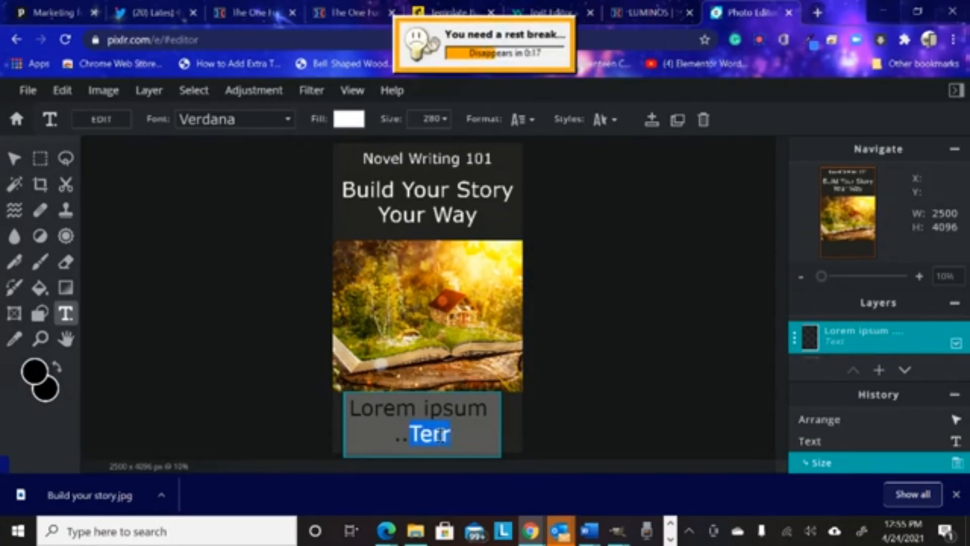
pyautogui.write('Terri Main')
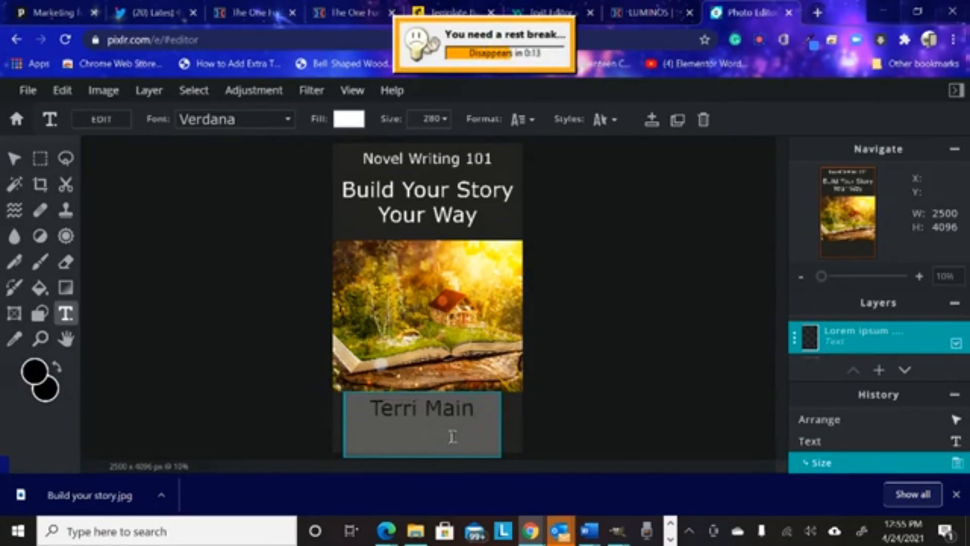
pyautogui.click(573, 436)
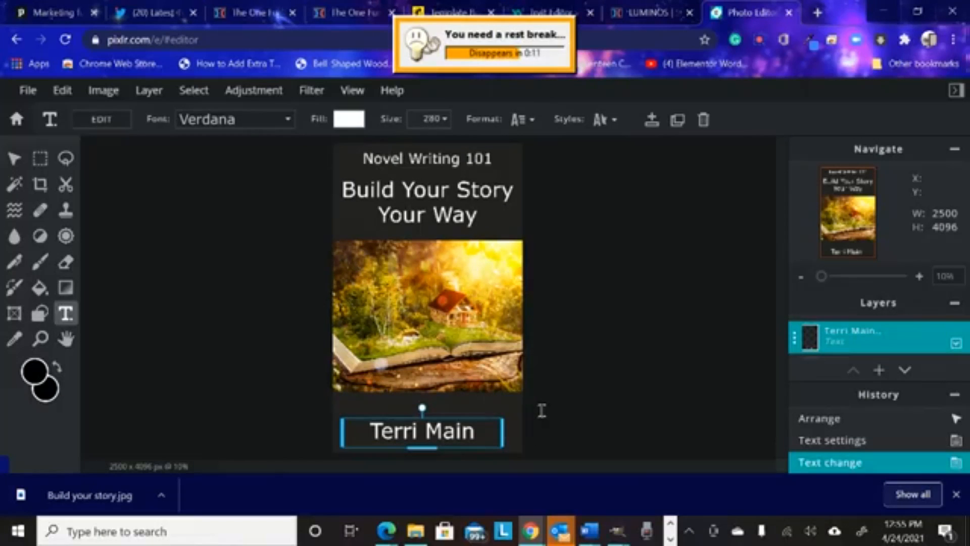
# Nudge and enlarge the author's name box to size 338 at the cover bottom.
pyautogui.click(540, 410)
pyautogui.moveTo(444, 430); pyautogui.dragTo(444, 423)
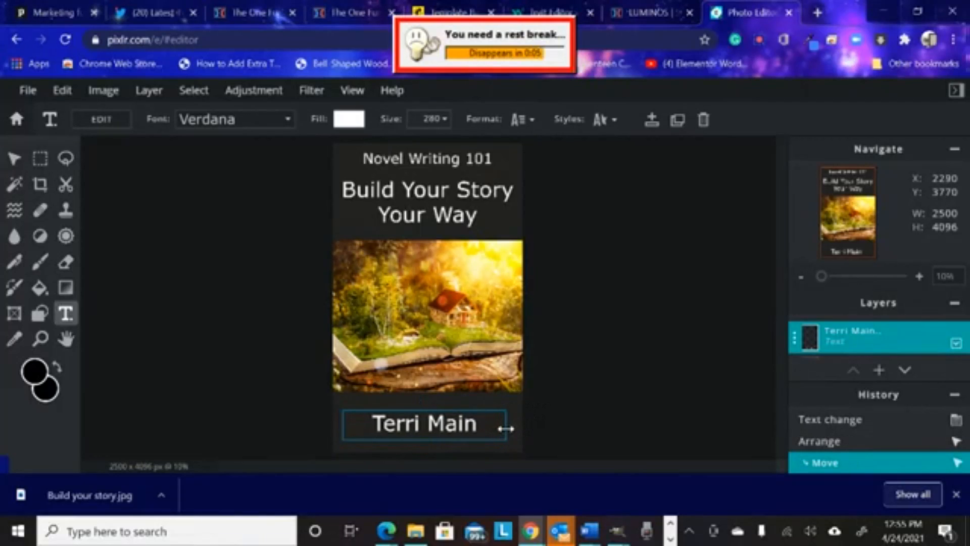
pyautogui.moveTo(504, 429); pyautogui.dragTo(507, 429)
pyautogui.moveTo(431, 441); pyautogui.dragTo(429, 446)
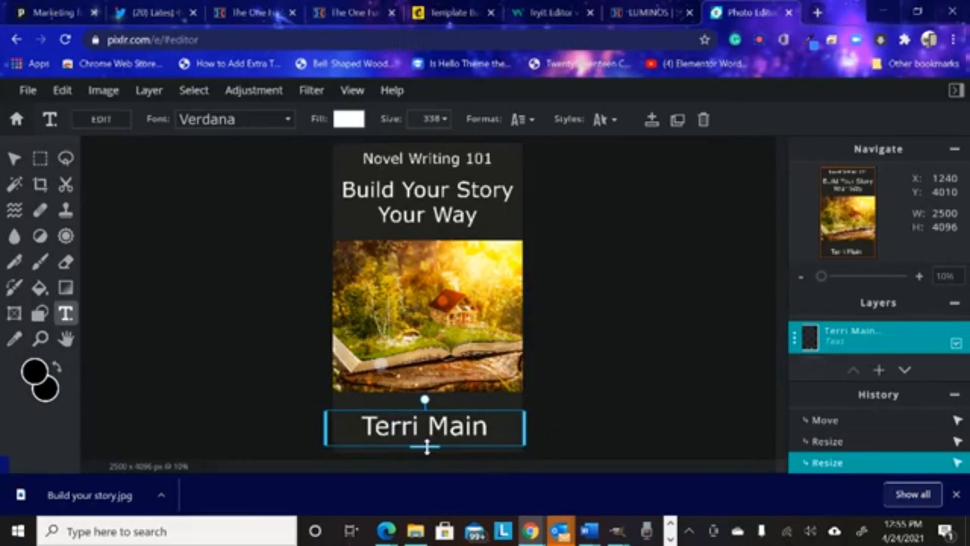
pyautogui.click(586, 410)
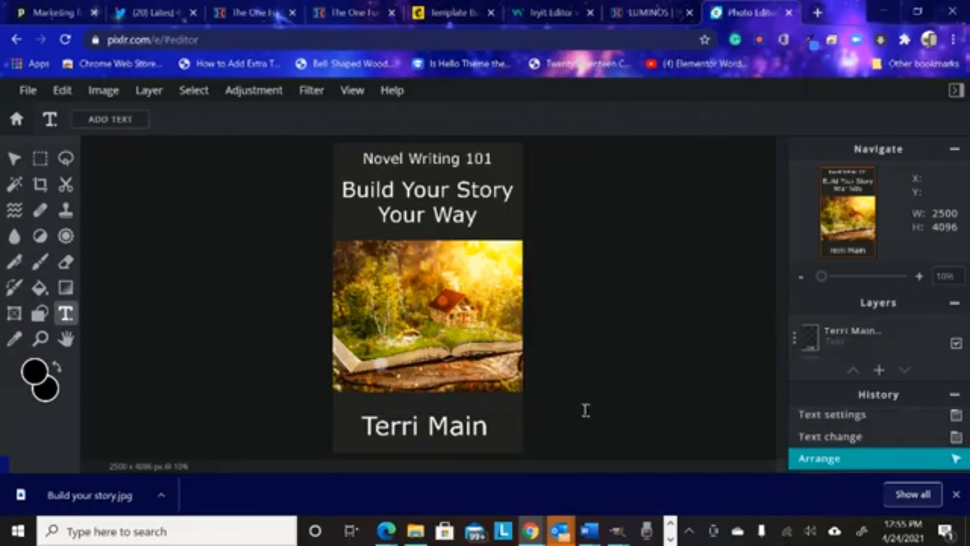
pyautogui.click(586, 410)
pyautogui.click(522, 326)
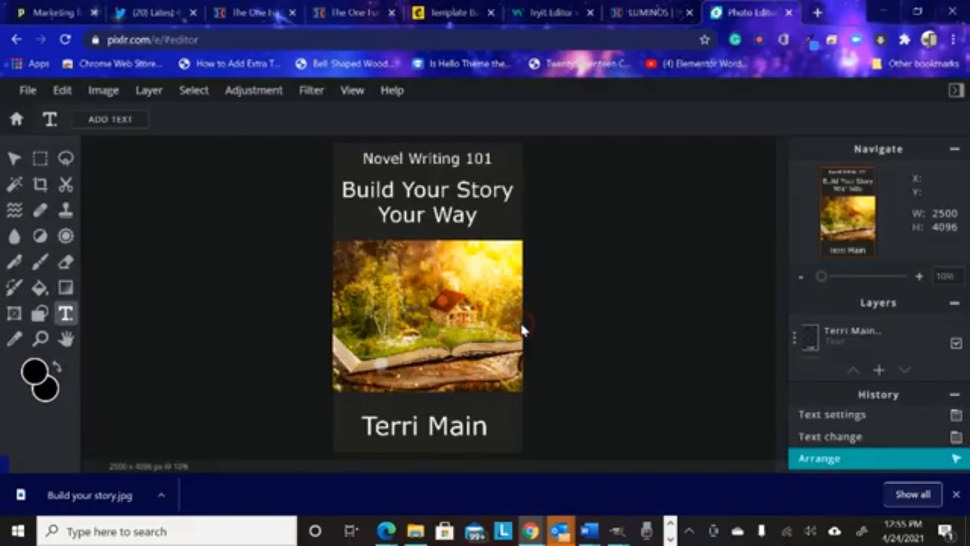